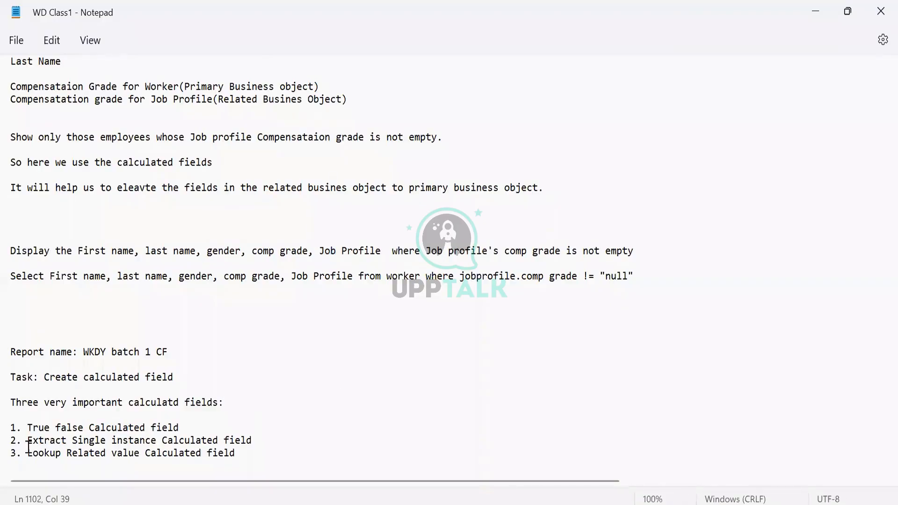
- Review the notes on the True/False, Extract Single Instance and Lookup Related Value calculated fields
left_click_drag(25, 451, 260, 453)
left_click(259, 453)
left_click_drag(28, 425, 172, 425)
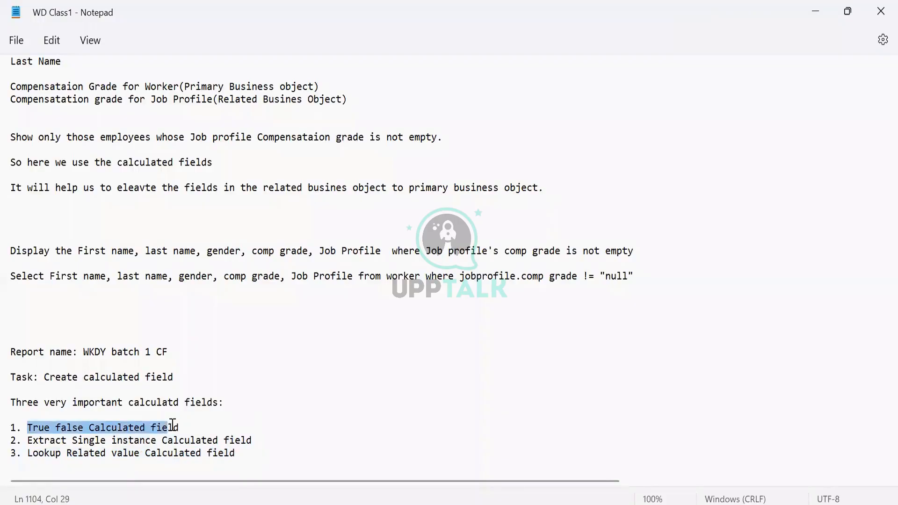
left_click_drag(27, 439, 157, 439)
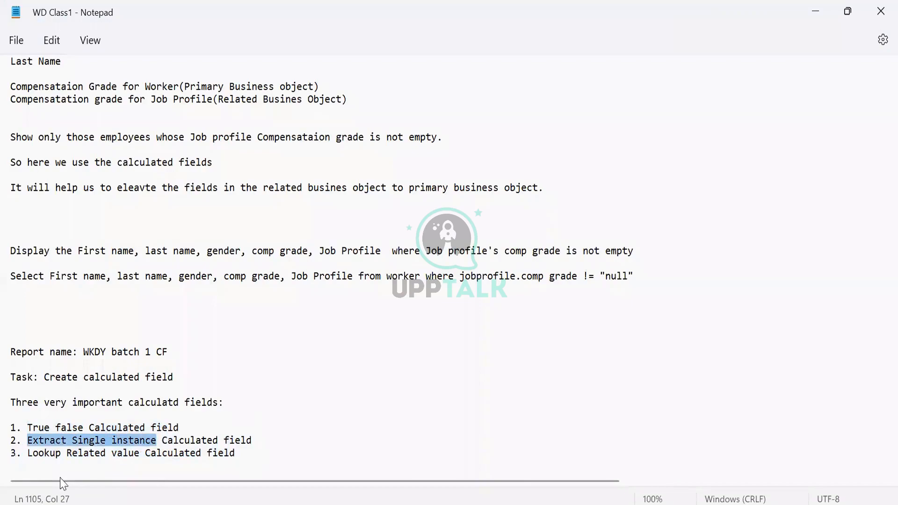
left_click(27, 454)
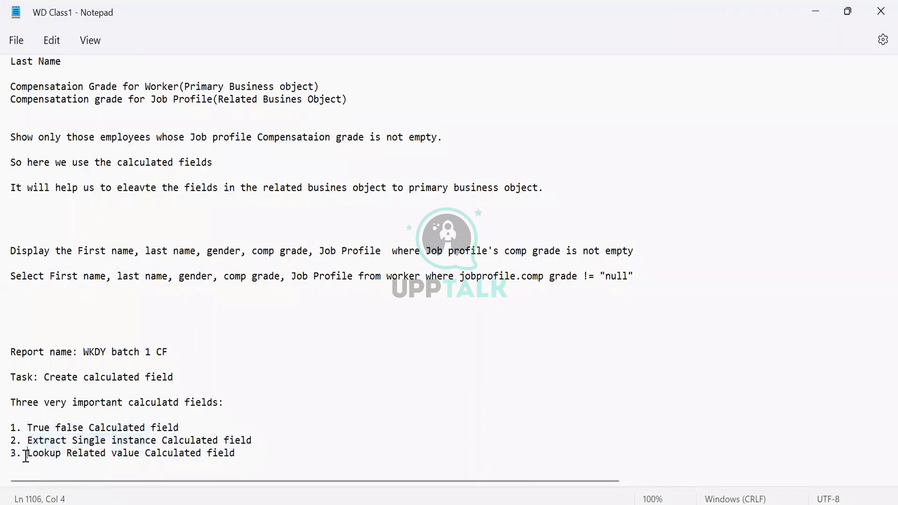
left_click_drag(26, 455, 238, 453)
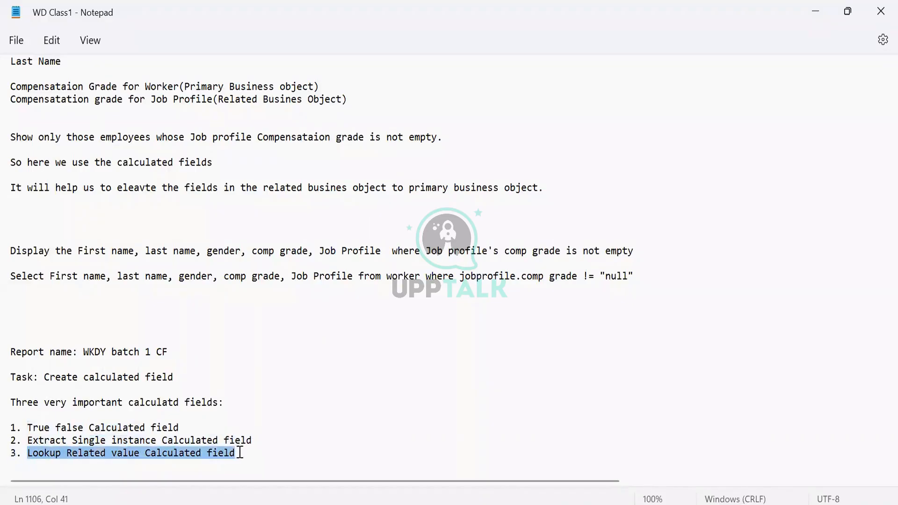
left_click(51, 464)
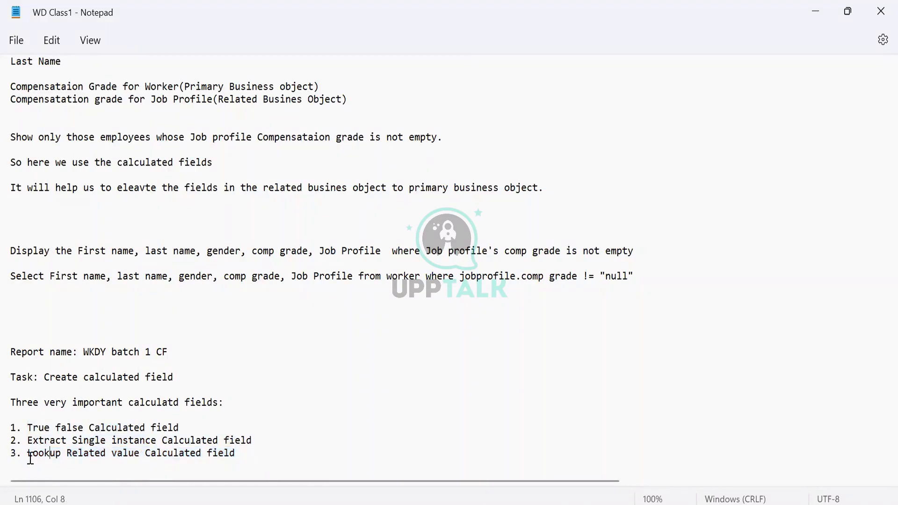
left_click_drag(29, 455, 142, 452)
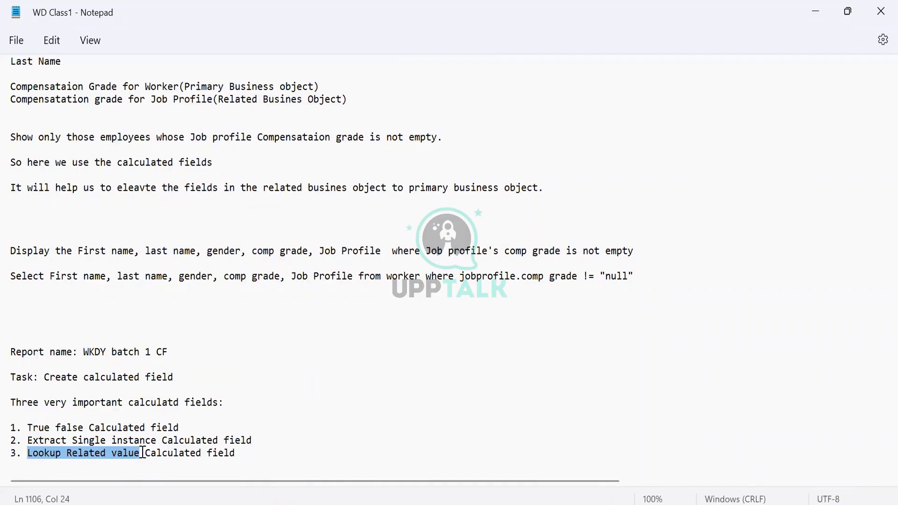
left_click(269, 454)
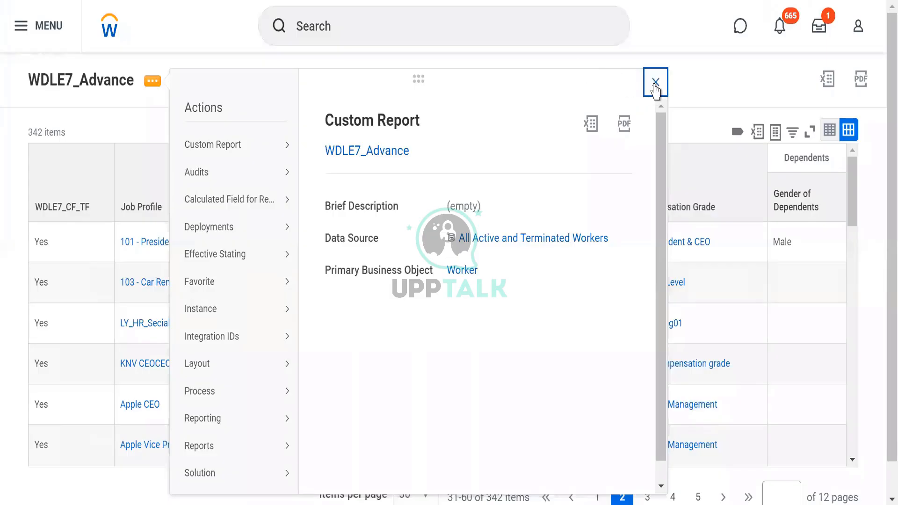
- Switch to Workday and duplicate the browser tab showing the WDLE7_Advance report
left_click(655, 82)
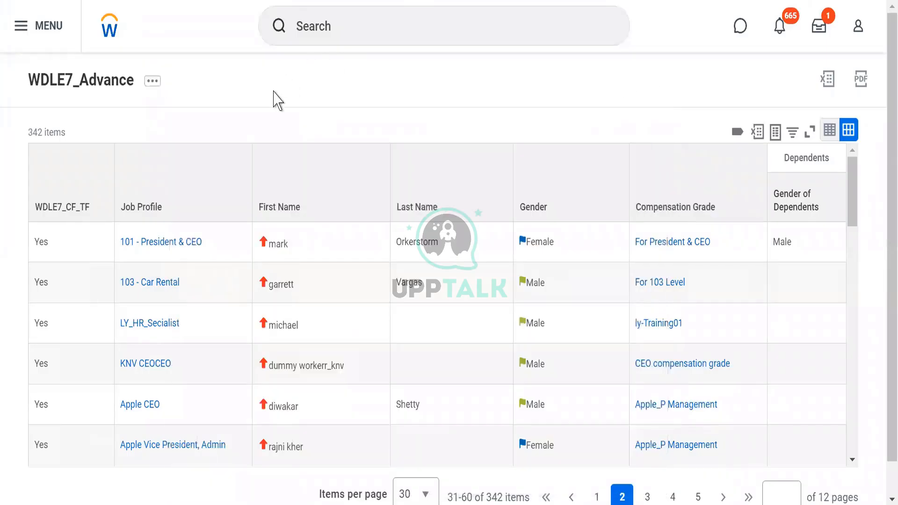
left_click(147, 88)
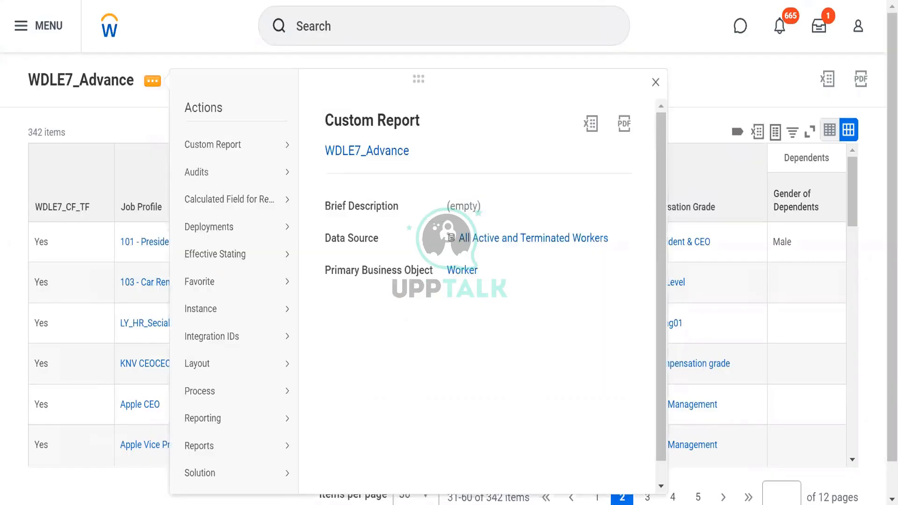
right_click(138, 1)
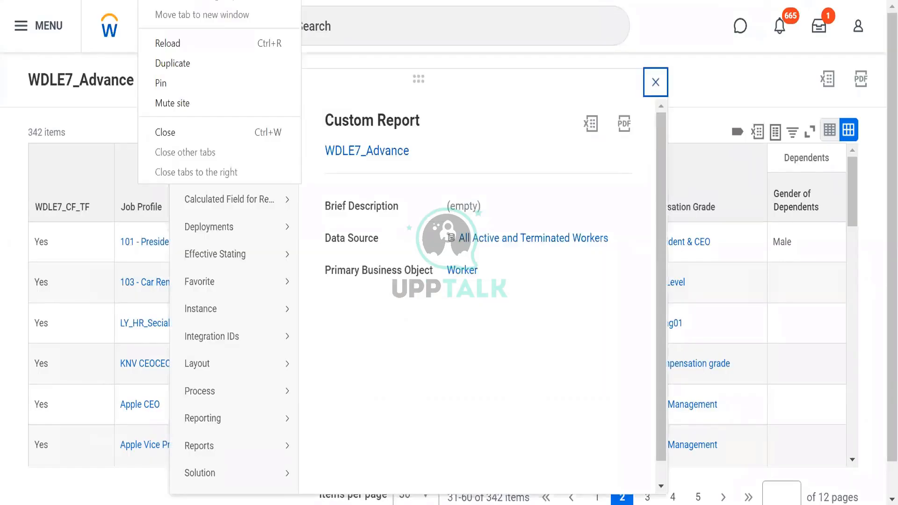
left_click(194, 64)
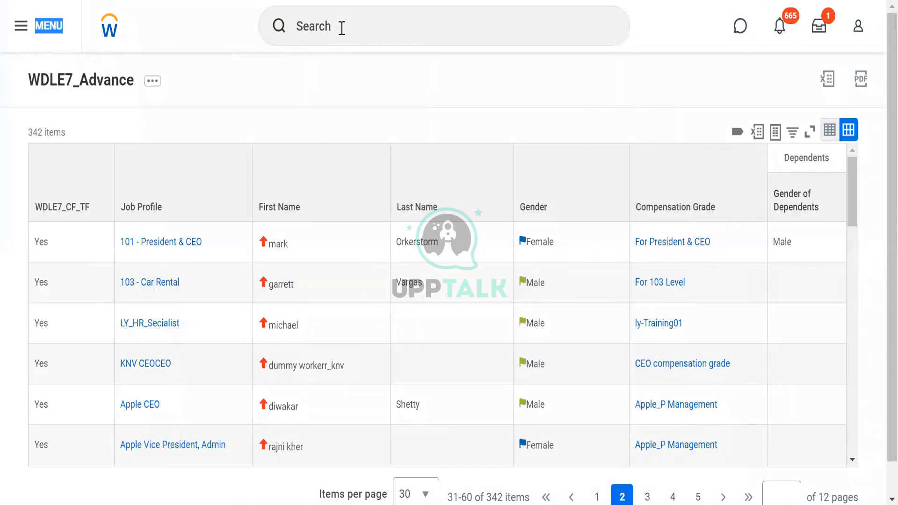
- Search Workday for the Create Calculated Field task using the abbreviated text "cre cal fiel"
left_click(342, 29)
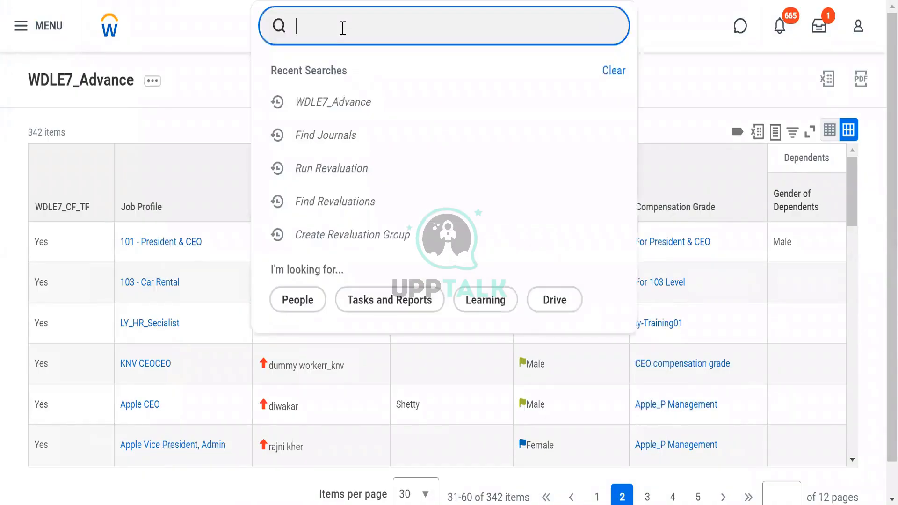
type("cre cal fiel")
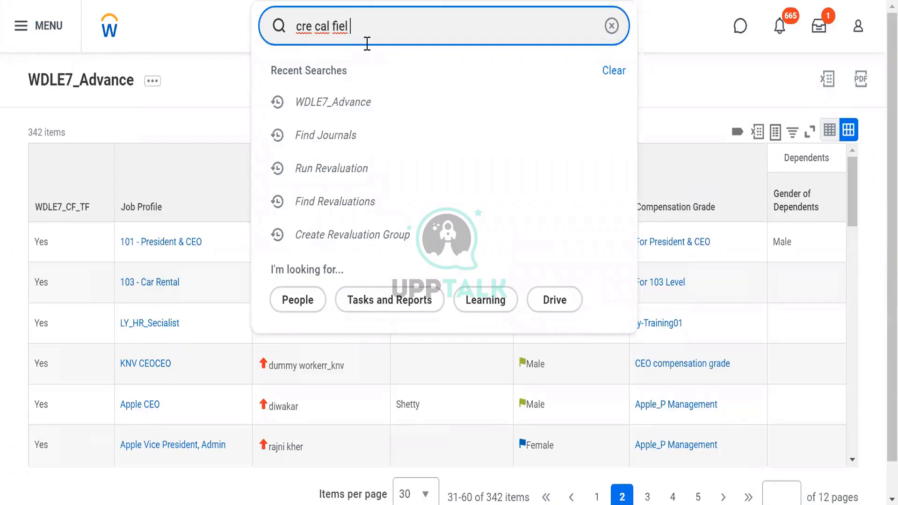
key("BackSpace")
key("BackSpace")
key("BackSpace")
type("i")
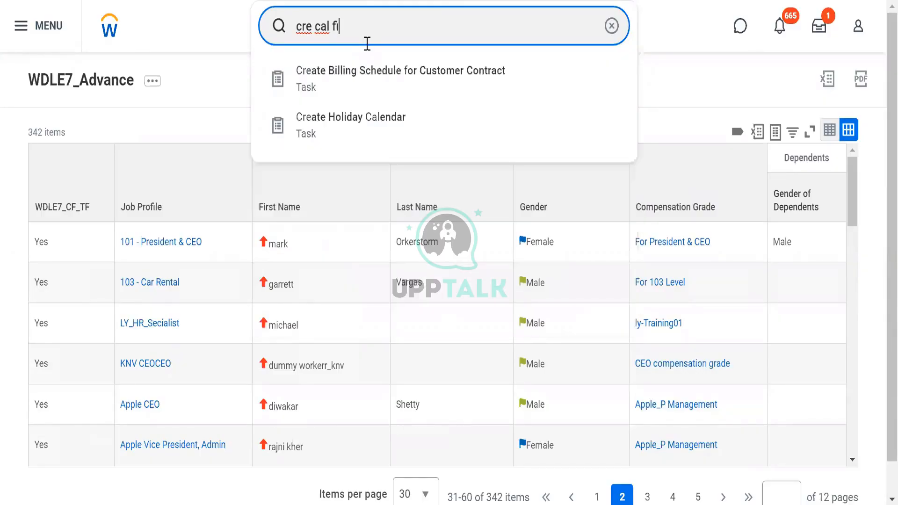
type("el")
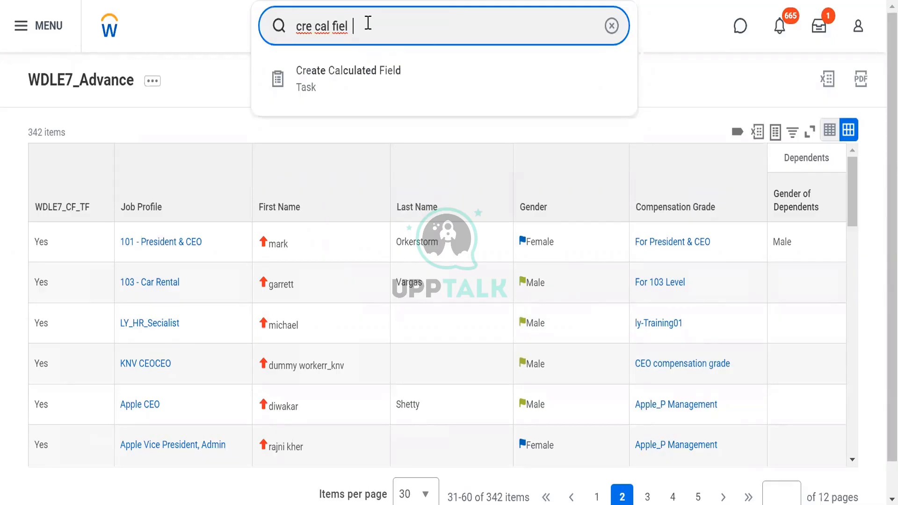
- Shorten the task search to "cre cal f" to compare its suggestions, and restore it to "cre cal fiel"
key("BackSpace")
key("BackSpace")
key("BackSpace")
key("BackSpace")
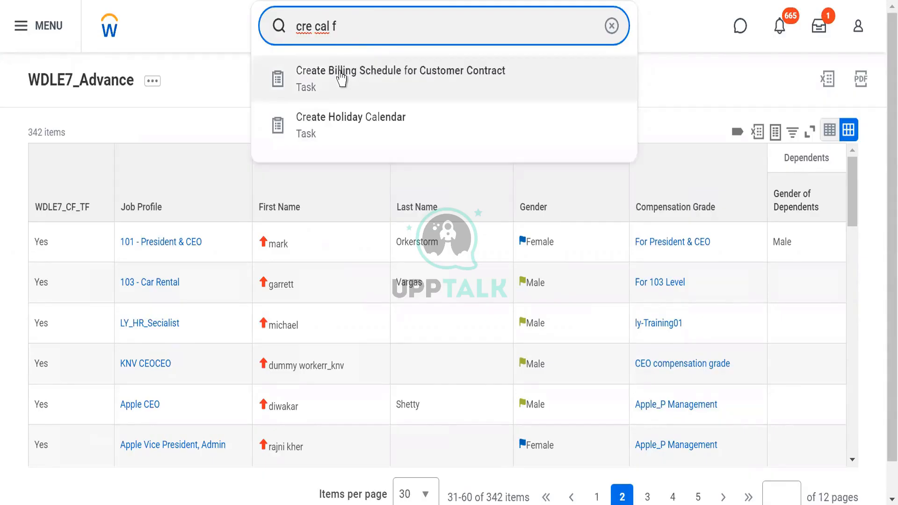
left_click_drag(339, 70, 352, 119)
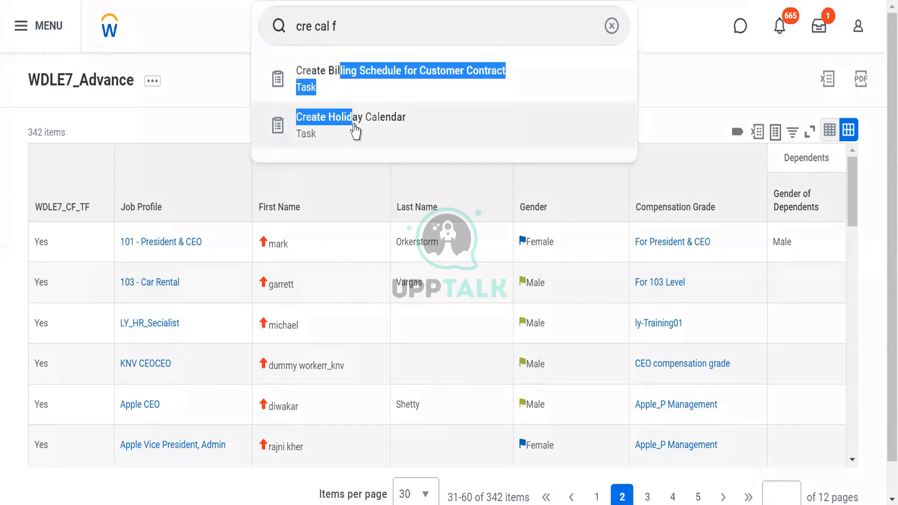
left_click(358, 21)
type("iel")
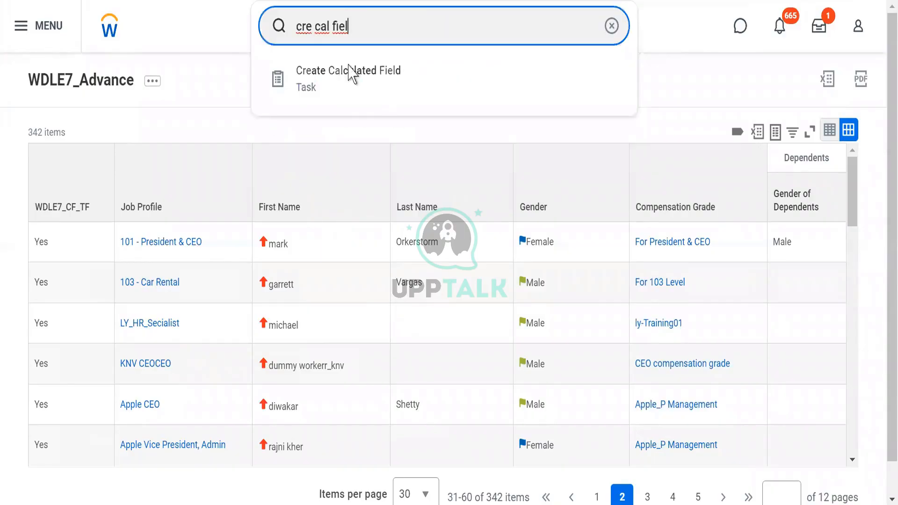
- Open the Create Calculated Field task and name the new field WDLE7_CF_LRV
left_click(326, 85)
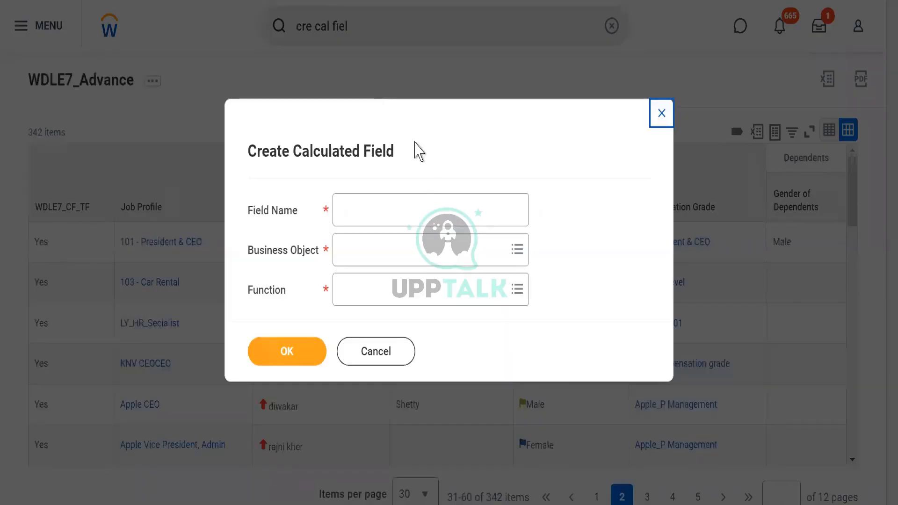
left_click(353, 204)
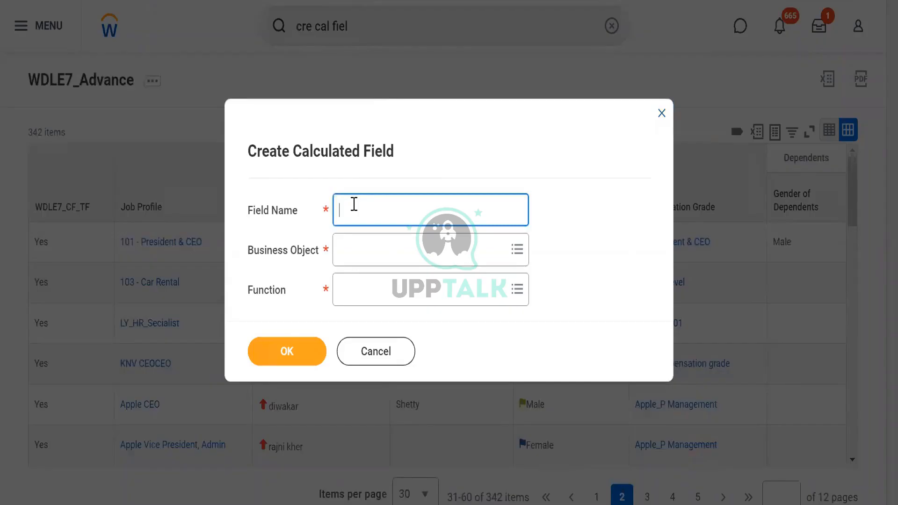
type("WDLE7_CF_LS")
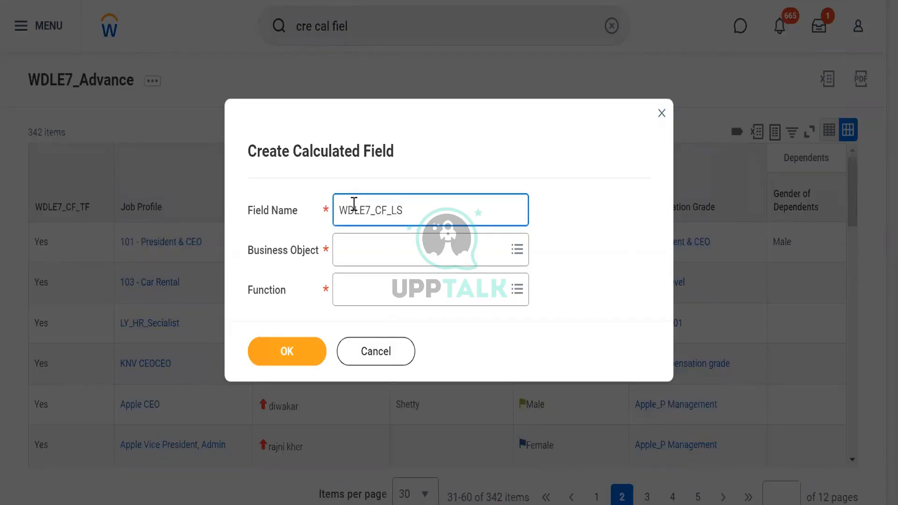
key("BackSpace")
type("RV")
- Set the calculated field's business object to Worker
left_click(345, 256)
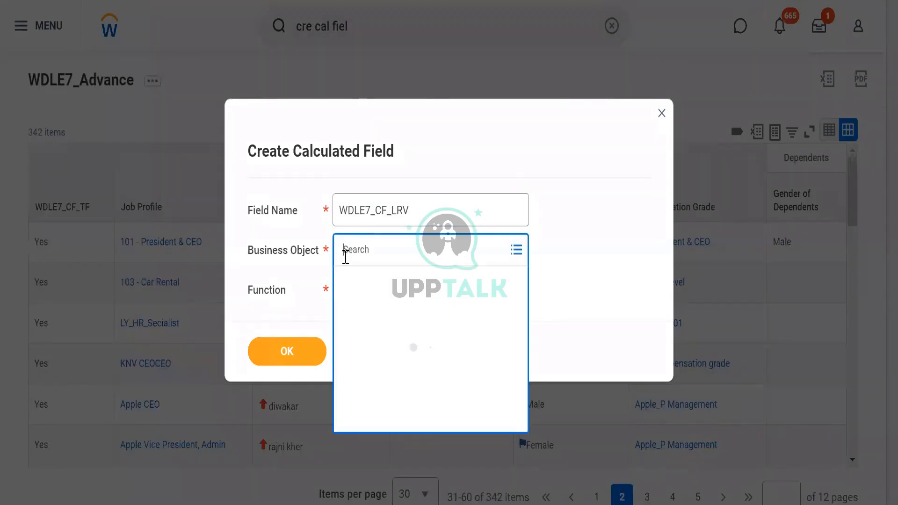
type("Worker")
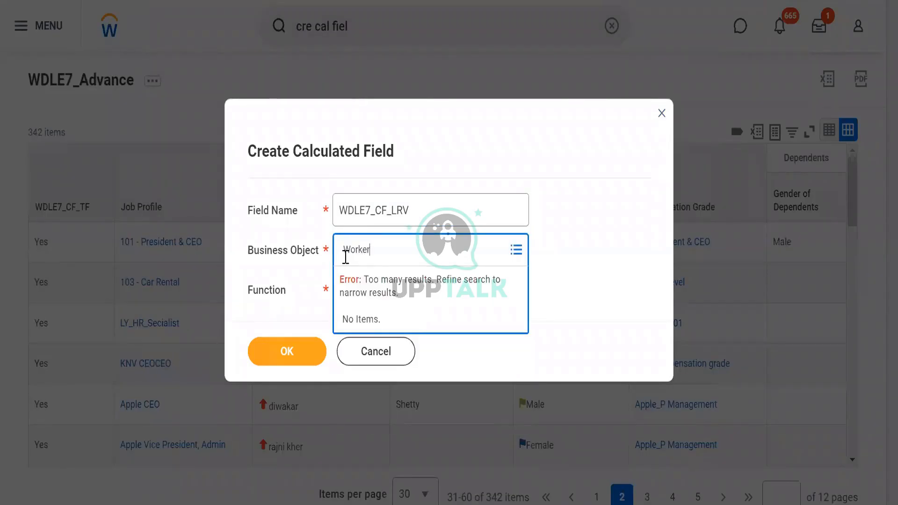
key("Return")
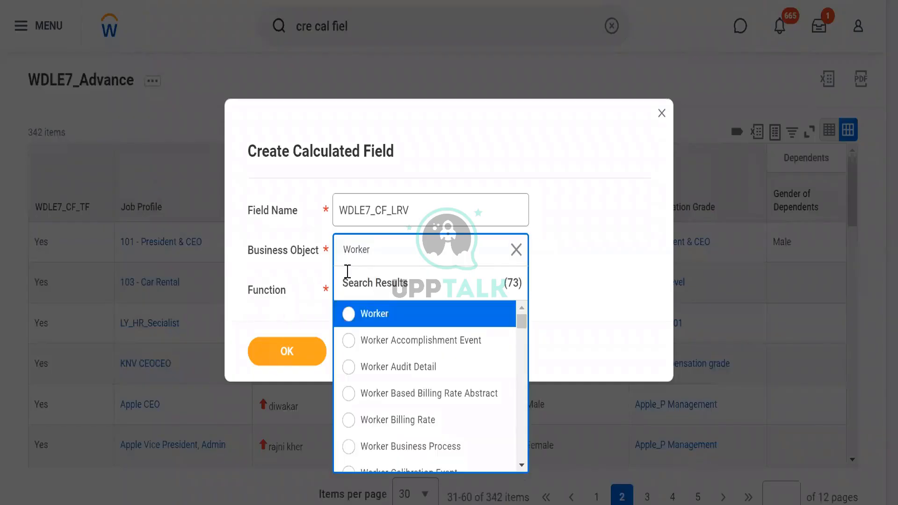
left_click(348, 314)
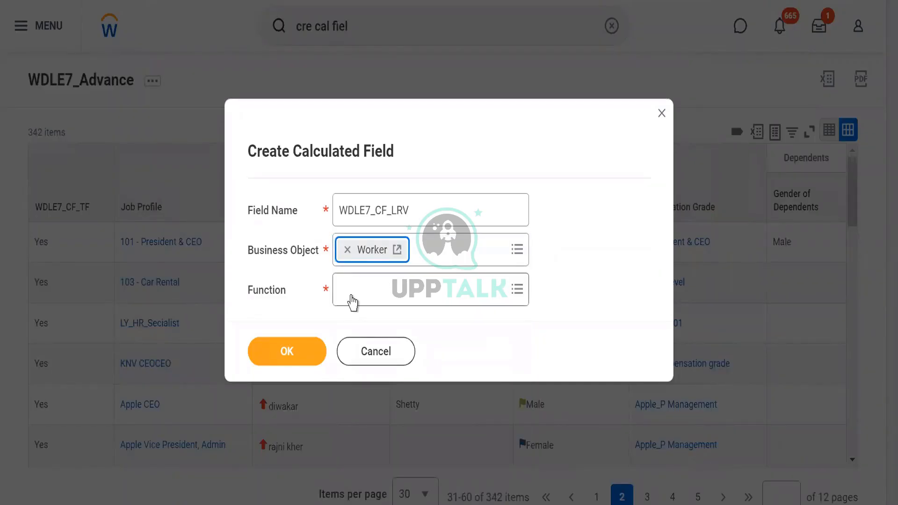
- Choose the Lookup Related Value function for the calculated field and continue to its definition
left_click(352, 292)
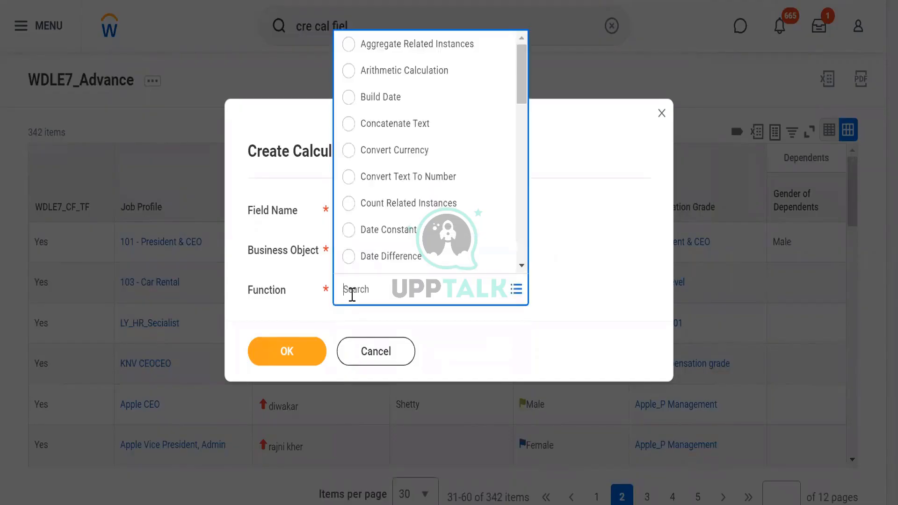
type("lookup related")
key("Return")
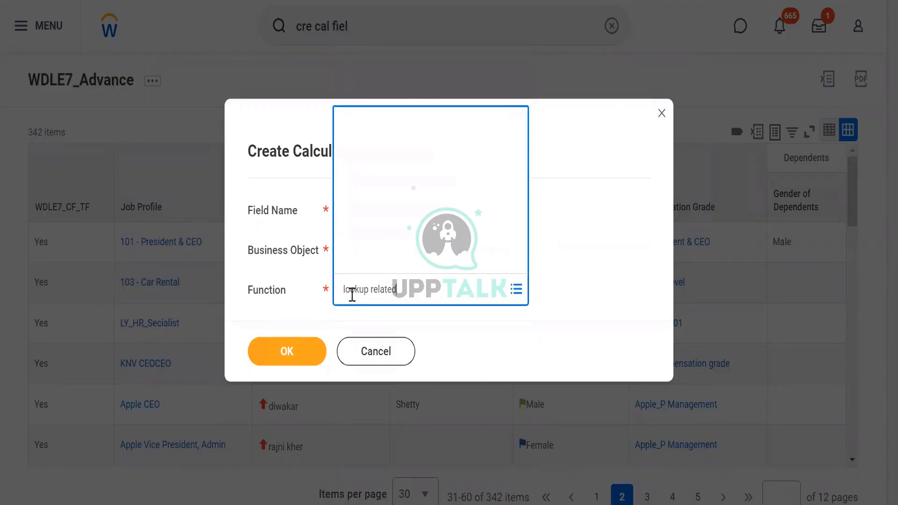
left_click(283, 356)
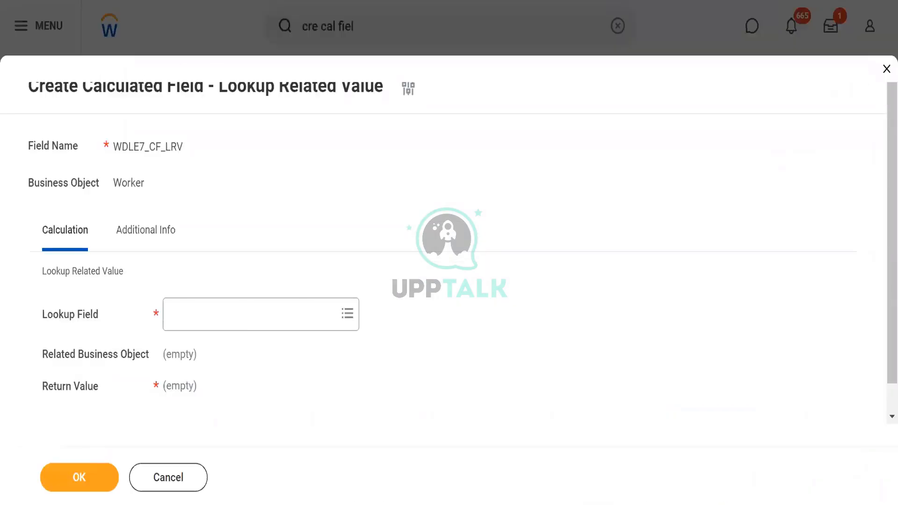
- Set the Lookup Field to WDLE7_CF_ESI and check the related business object
left_click(200, 315)
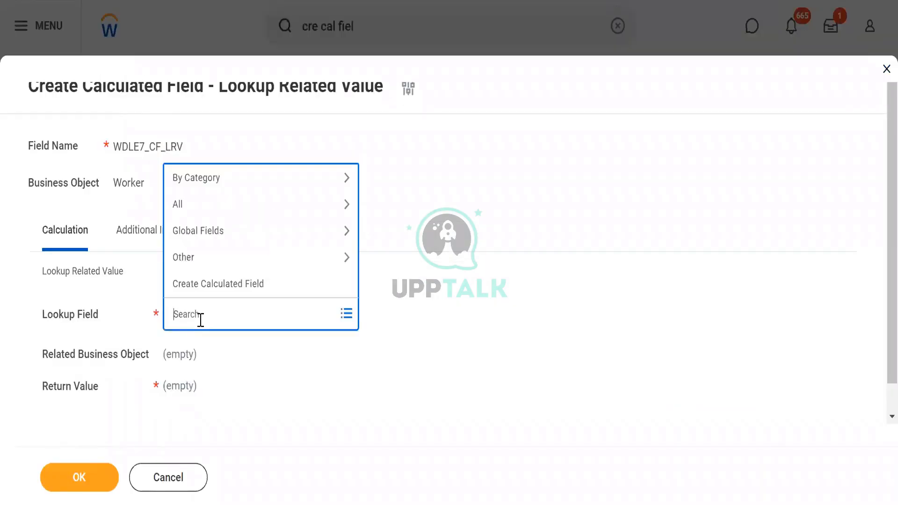
type("WDLE7")
key("Return")
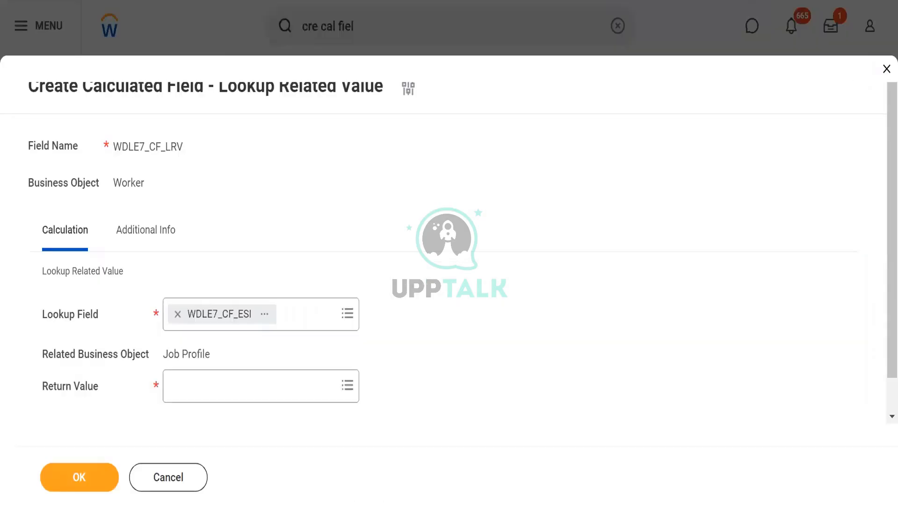
left_click_drag(172, 353, 198, 355)
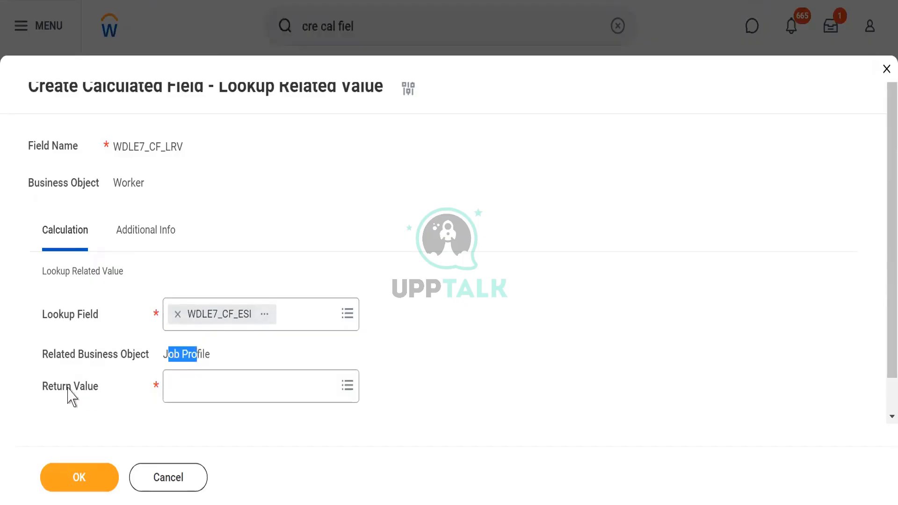
- Set the Return Value to All Active Job Profiles and save the WDLE7_CF_LRV calculated field
left_click(190, 386)
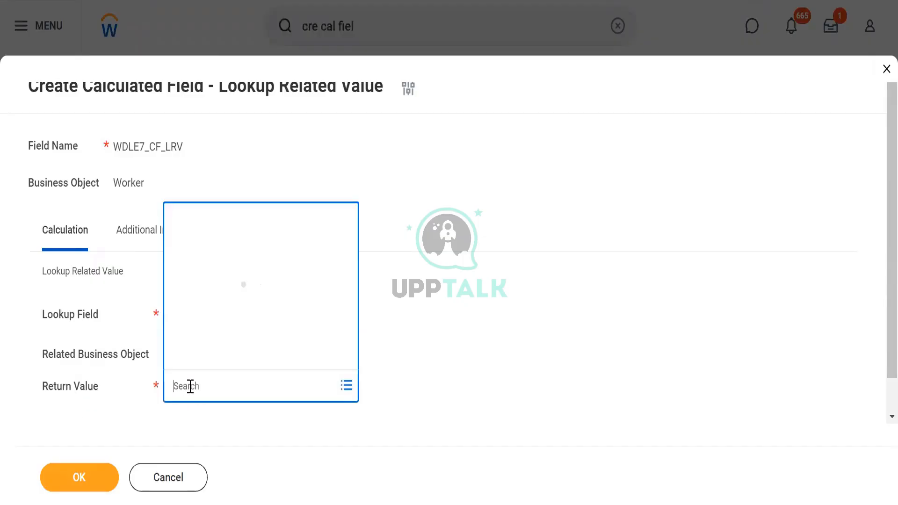
left_click(201, 307)
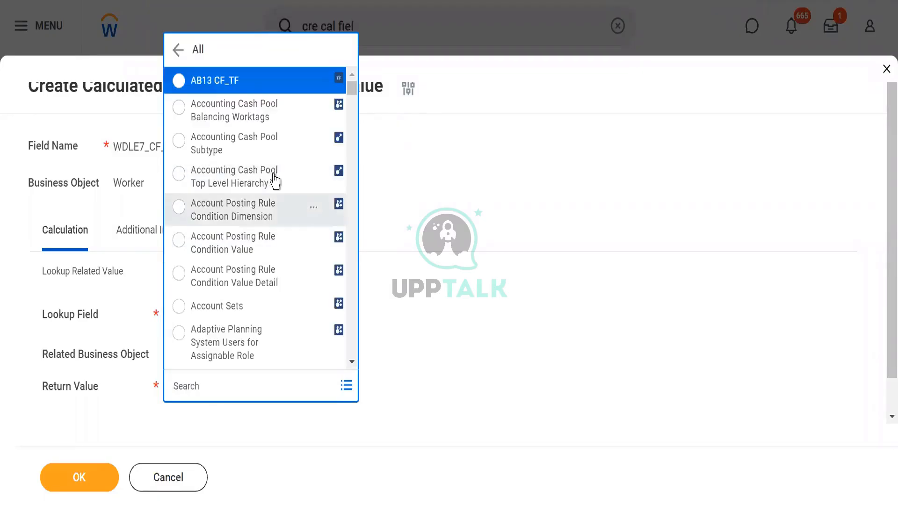
left_click(351, 114)
left_click(352, 115)
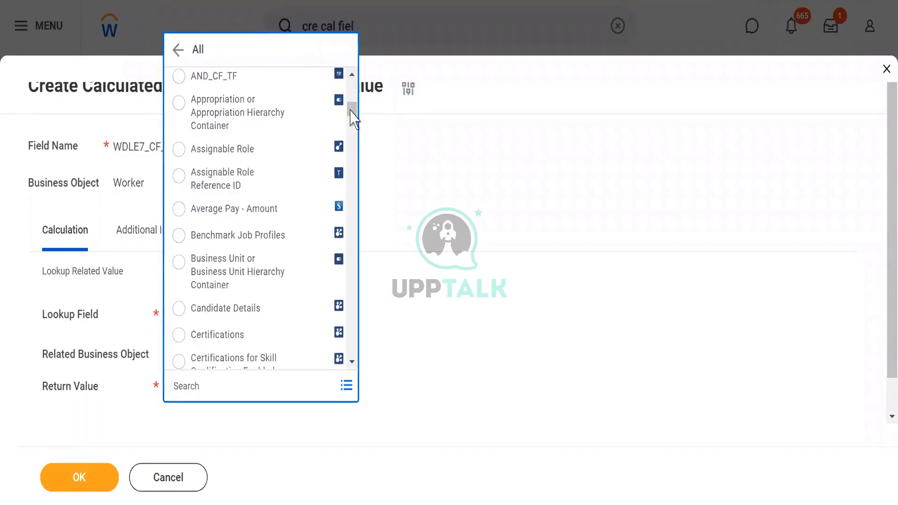
left_click(352, 115)
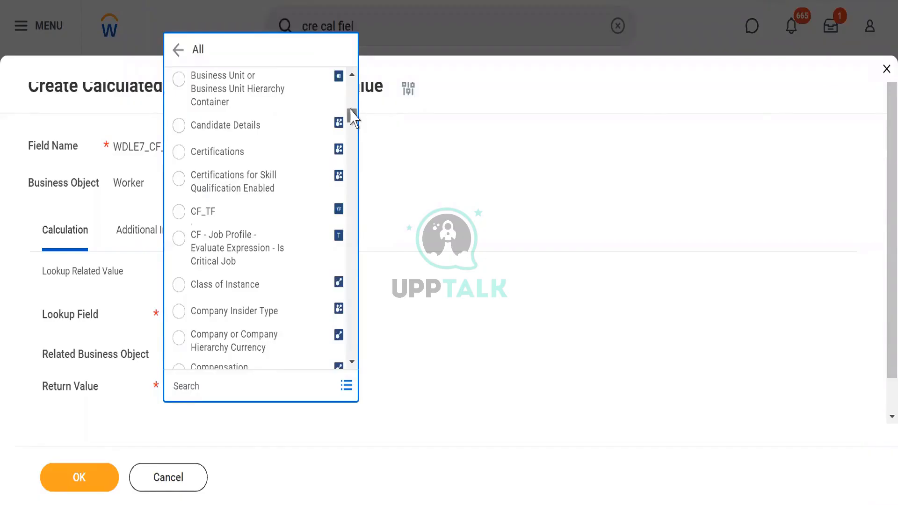
left_click_drag(351, 115, 352, 93)
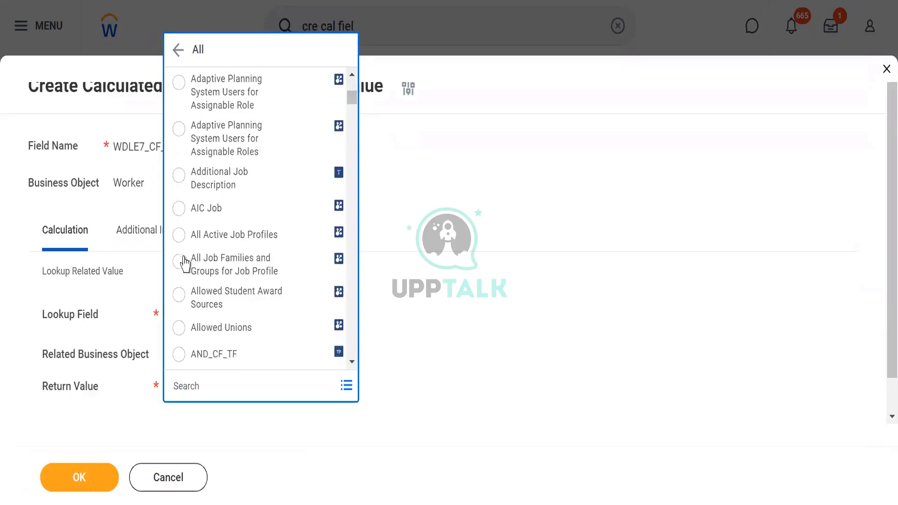
left_click(176, 238)
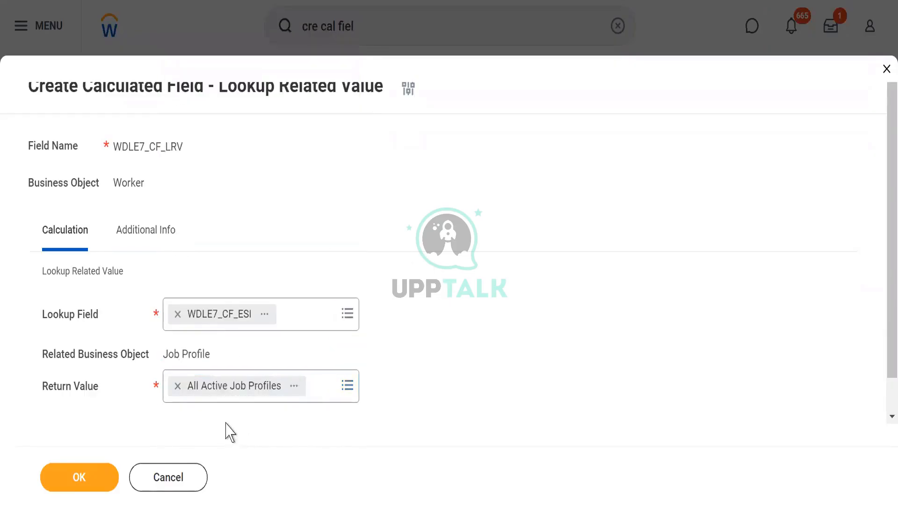
left_click(64, 480)
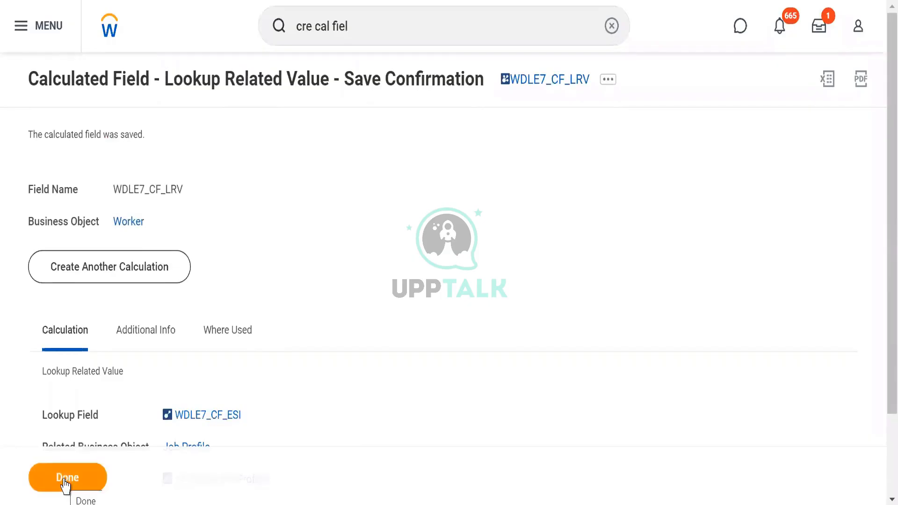
left_click(65, 485)
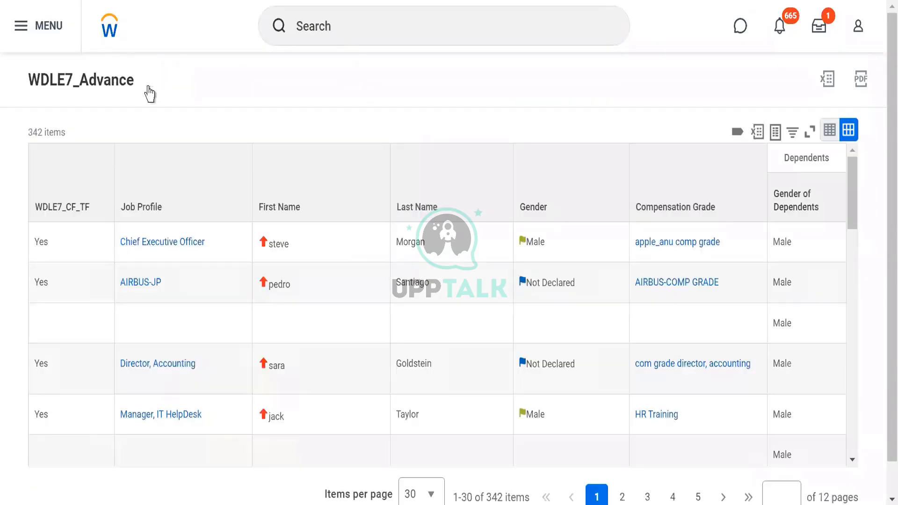
- Open the WDLE7_Advance custom report for editing and go to its column definitions
left_click(152, 84)
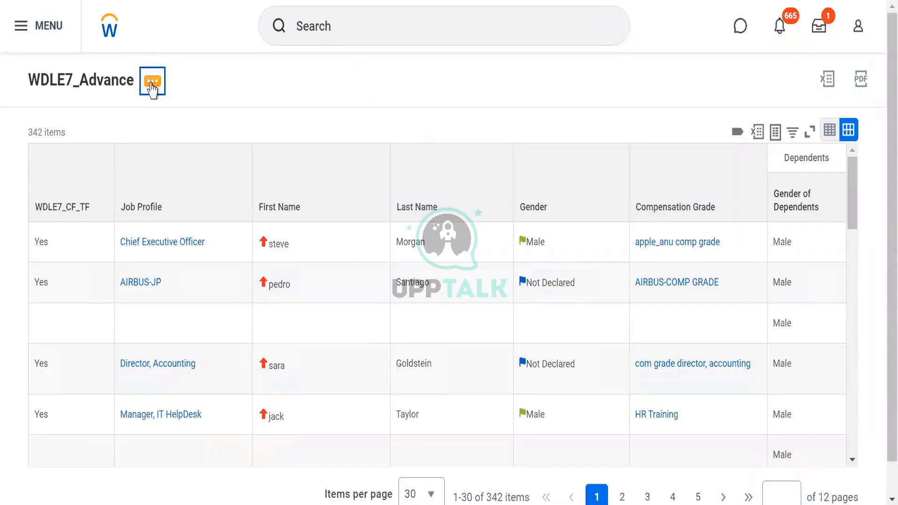
left_click(151, 87)
mouse_move(235, 150)
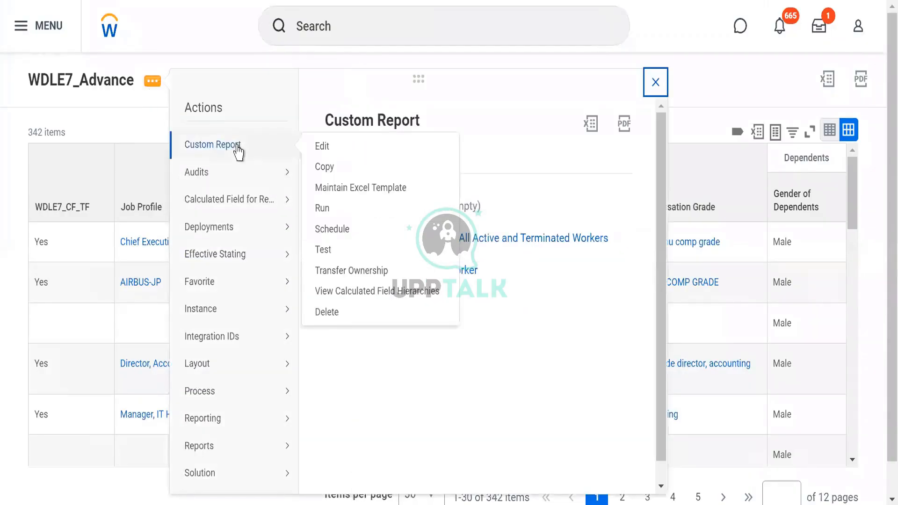
left_click(322, 148)
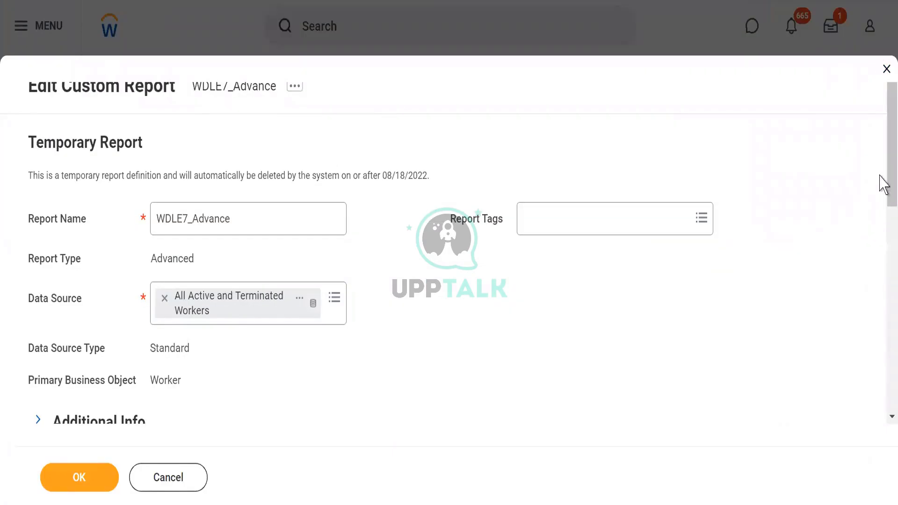
scroll(880, 261, "down", 4)
scroll(880, 304, "down", 5)
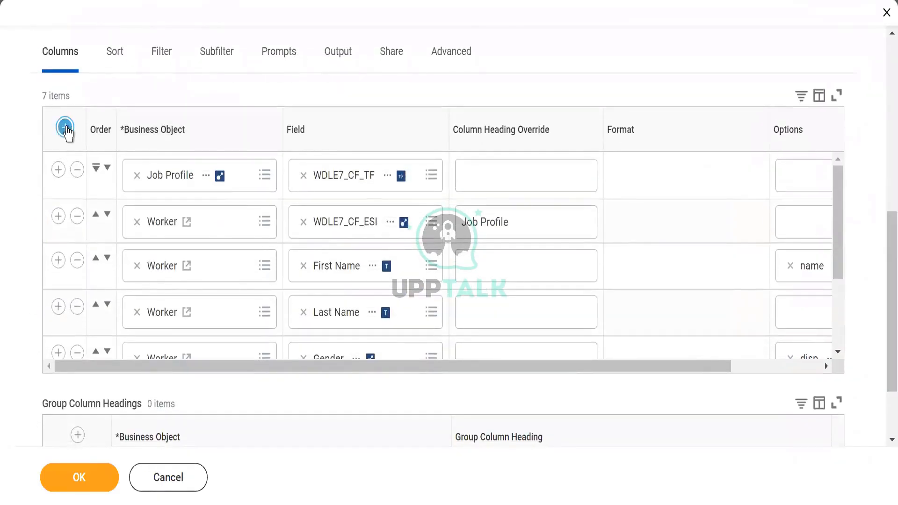
- Add a report column at the start of the list for Worker with the field WDLE7_CF_LRV
left_click(65, 127)
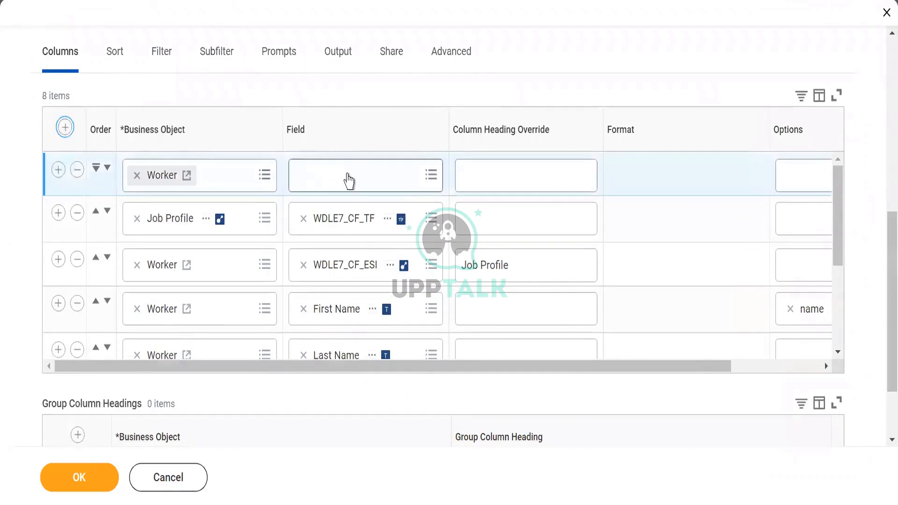
left_click(347, 175)
type("WDL")
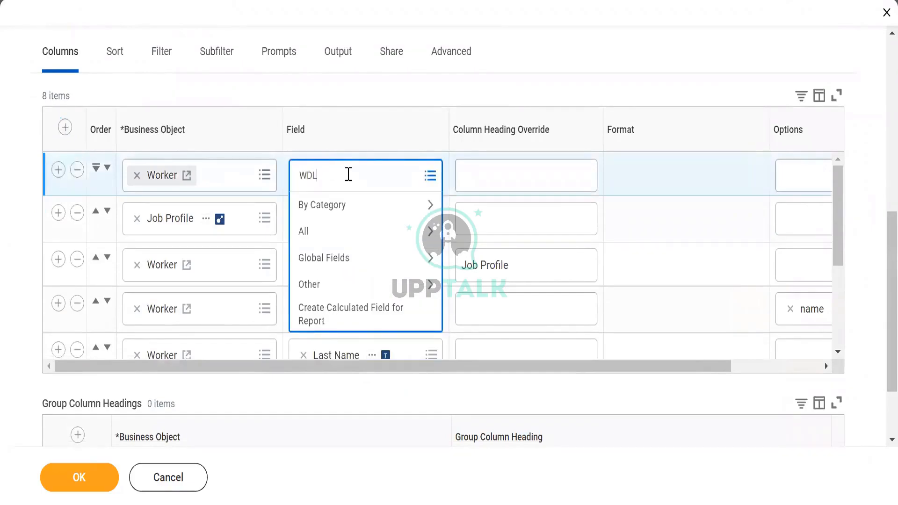
type("E7_")
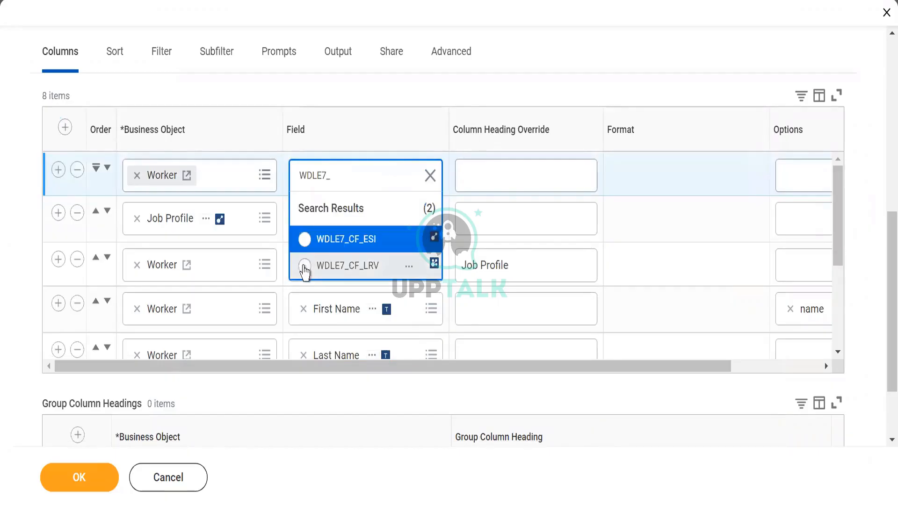
left_click(304, 267)
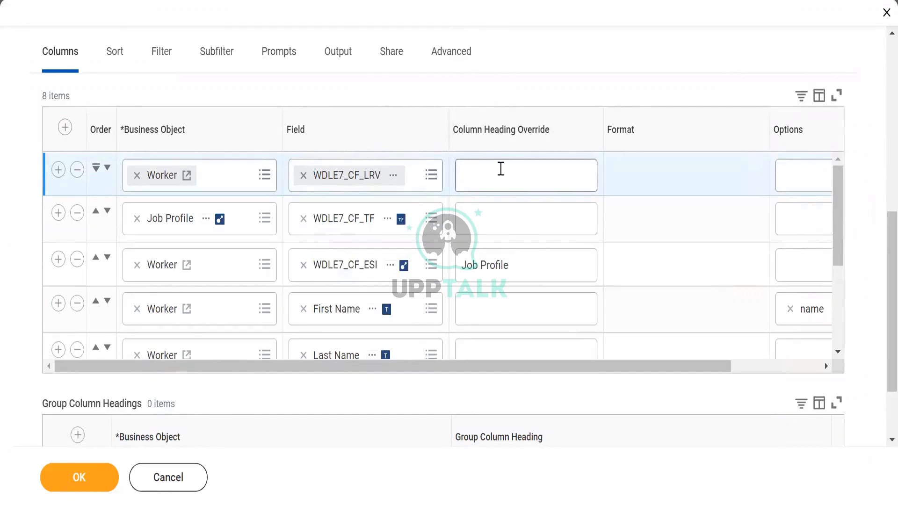
- Override the WDLE7_CF_LRV column heading with "All Active Job Profiles"
left_click(500, 168)
type("All act")
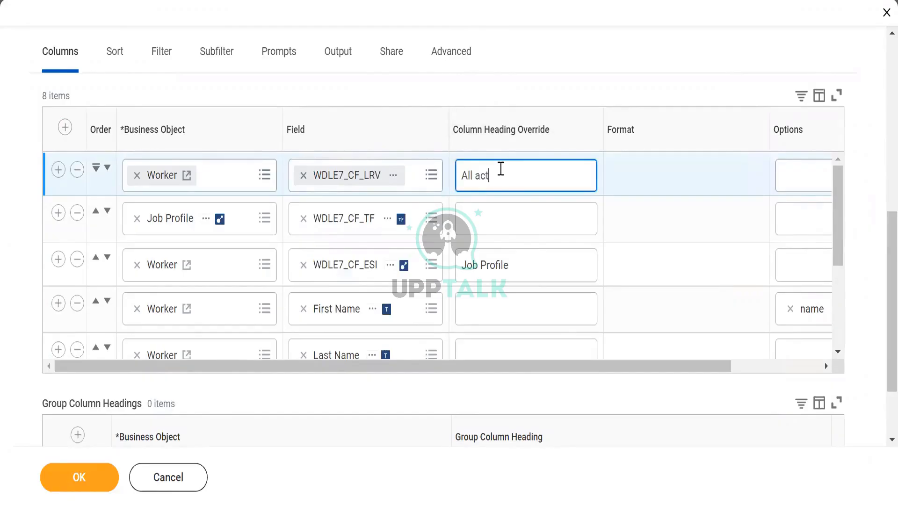
type("ive Job Profiles")
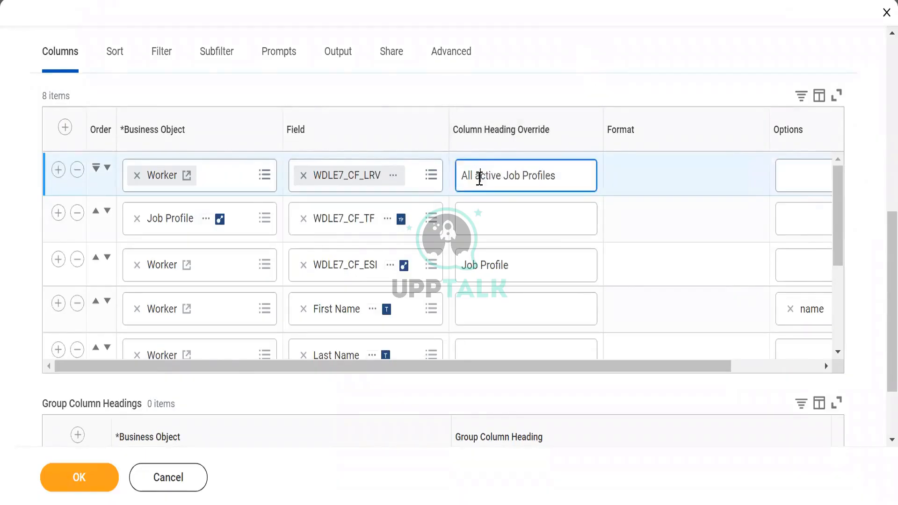
left_click(479, 178)
key("BackSpace")
type("A")
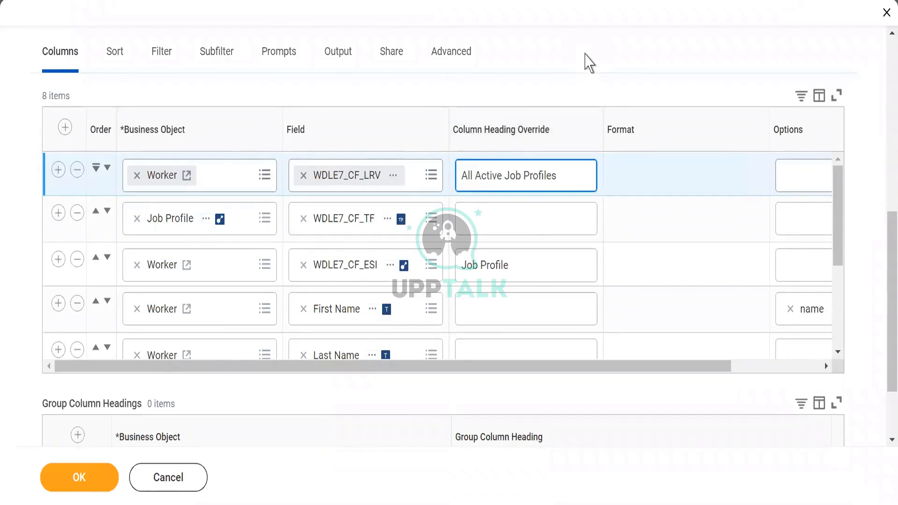
left_click(583, 56)
- Save the changes to WDLE7_Advance and run the report
left_click(77, 477)
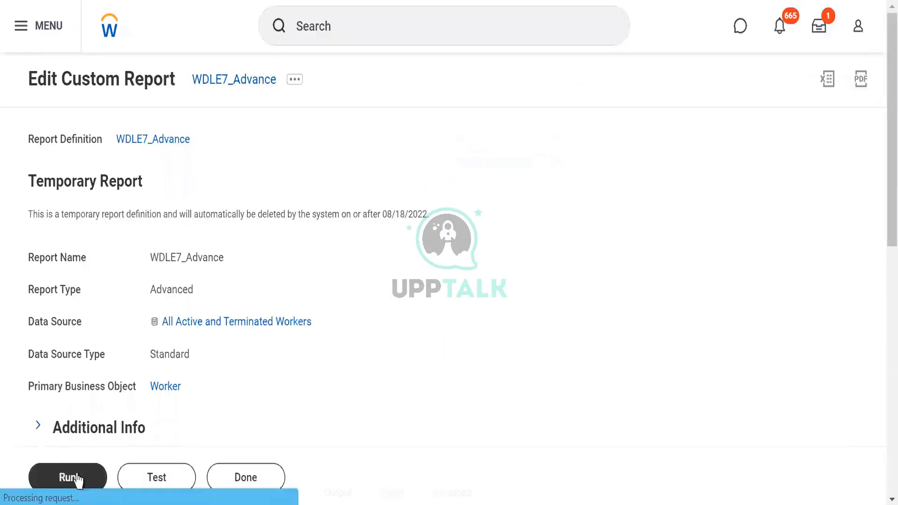
left_click(77, 480)
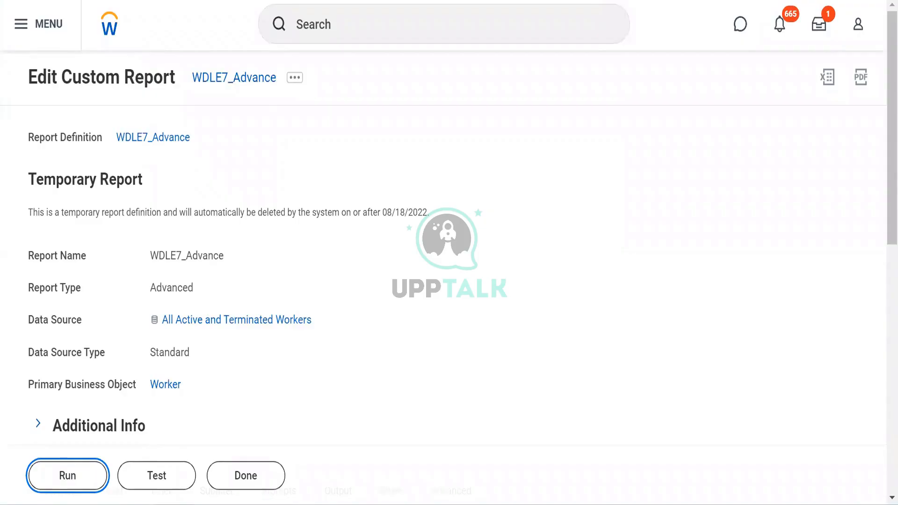
left_click(509, 252)
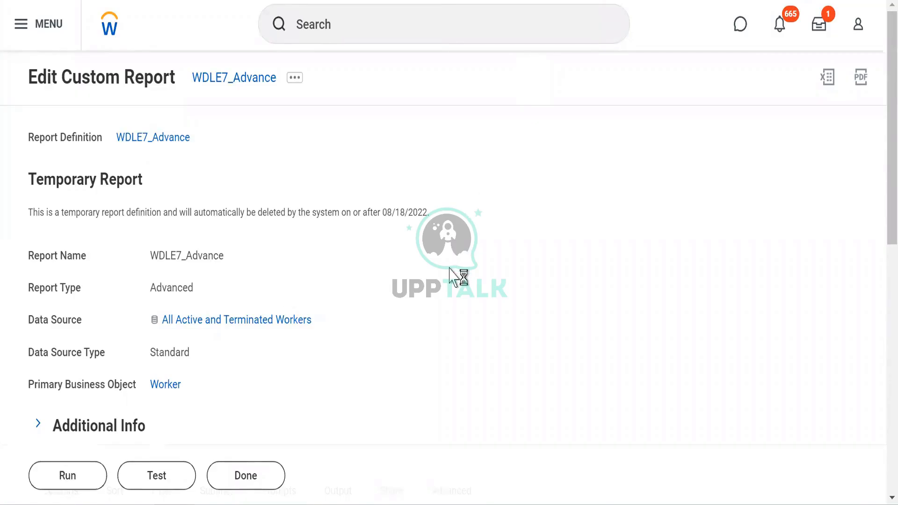
left_click(68, 484)
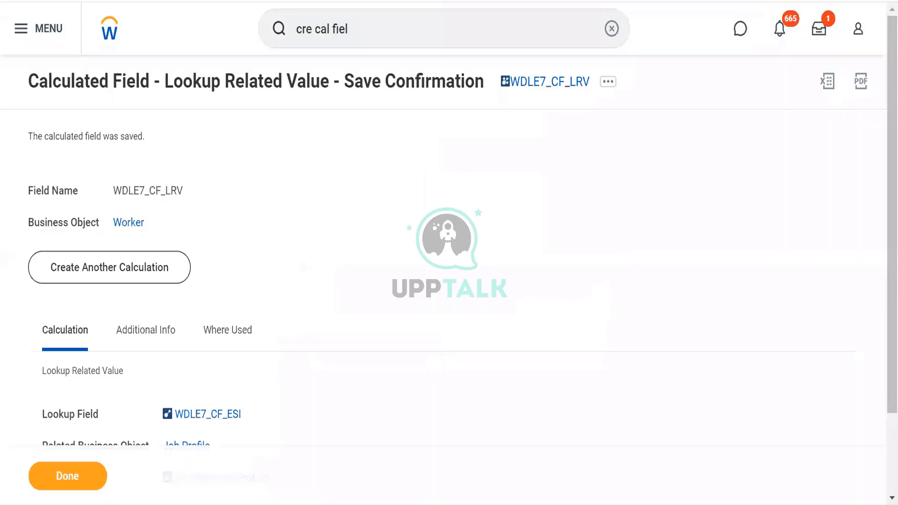
- Check the home page's app list and the notifications for the report output
left_click(110, 34)
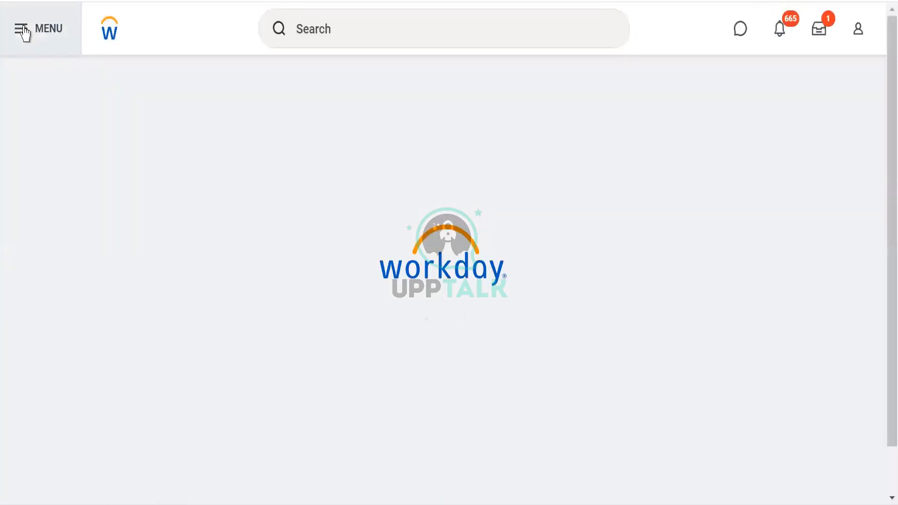
left_click(25, 31)
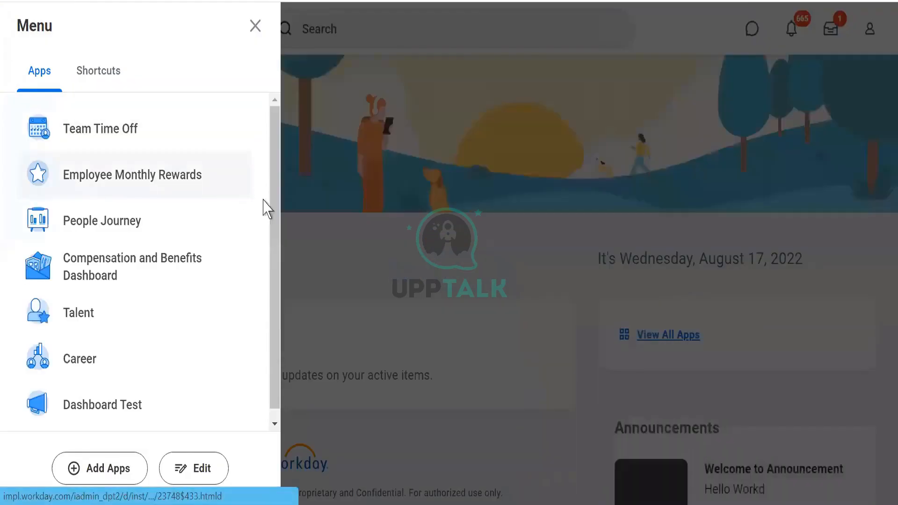
scroll(274, 244, "down", 1)
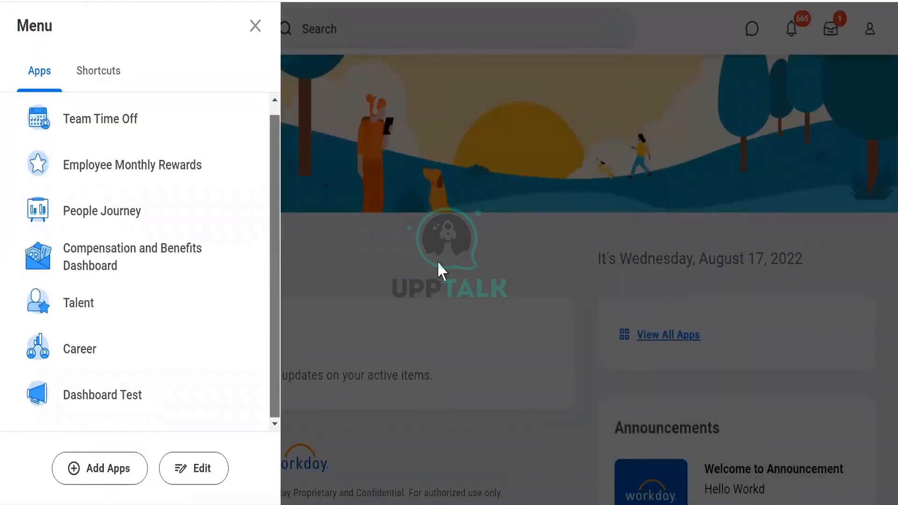
left_click(715, 73)
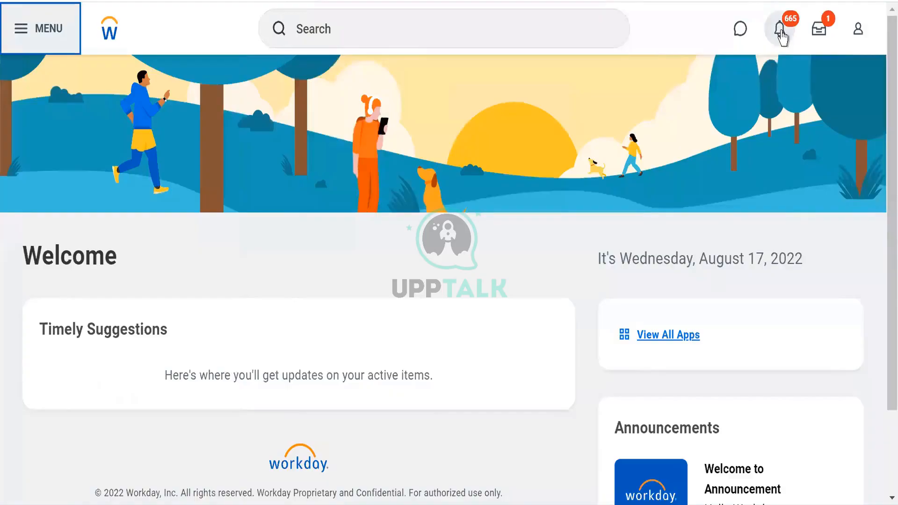
left_click(779, 32)
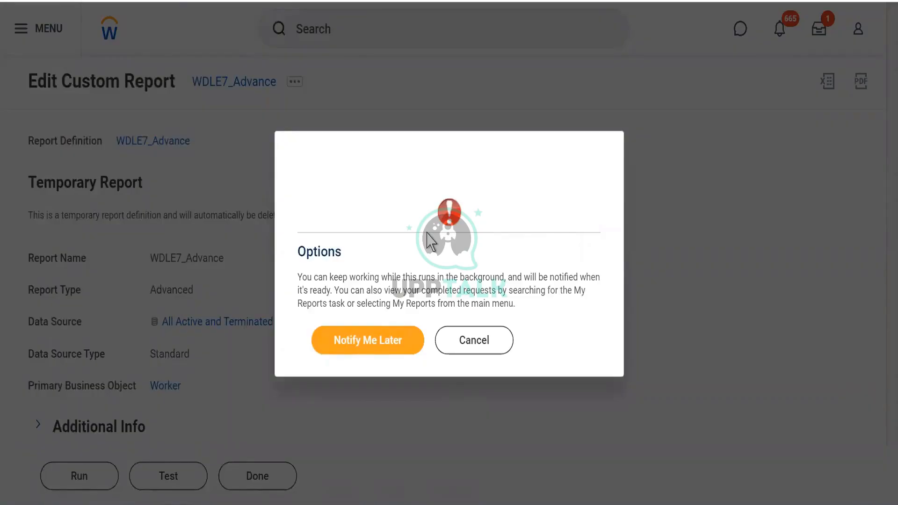
- Cancel the pending report run and reopen WDLE7_Advance for editing at its column definitions
left_click(468, 359)
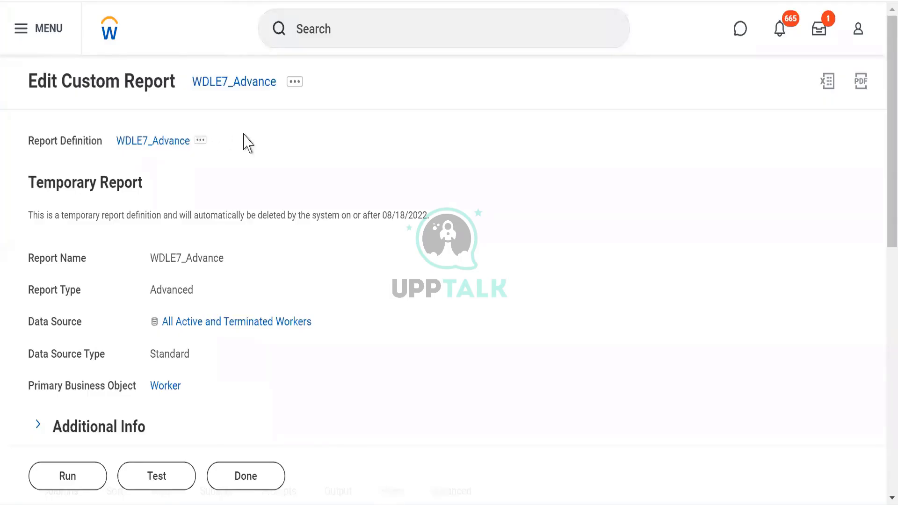
left_click(296, 88)
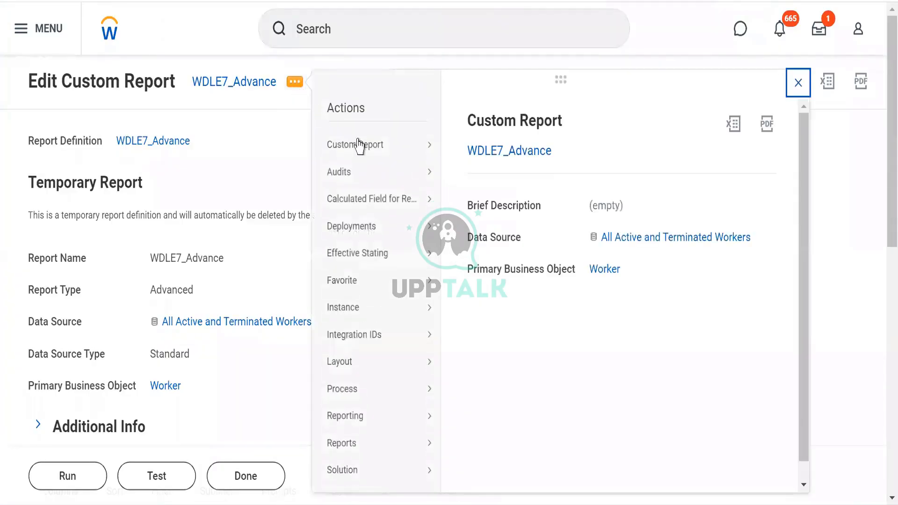
mouse_move(373, 151)
left_click(469, 149)
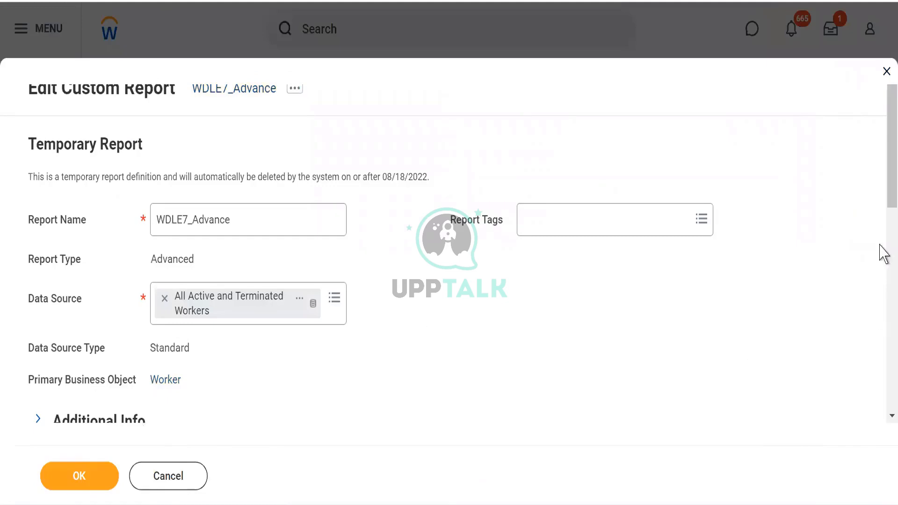
scroll(881, 272, "down", 5)
scroll(881, 292, "down", 2)
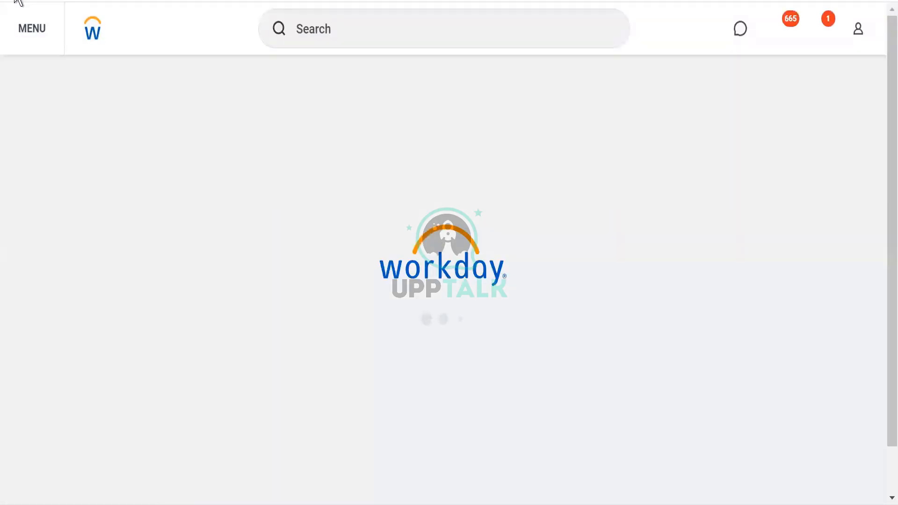
- Search Workday for WDLE&_CF
left_click(340, 26)
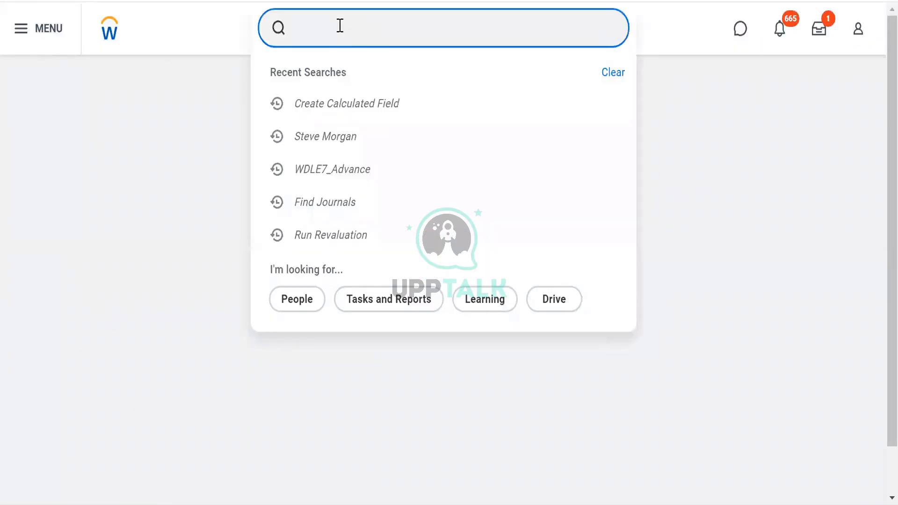
type("WDLE&_")
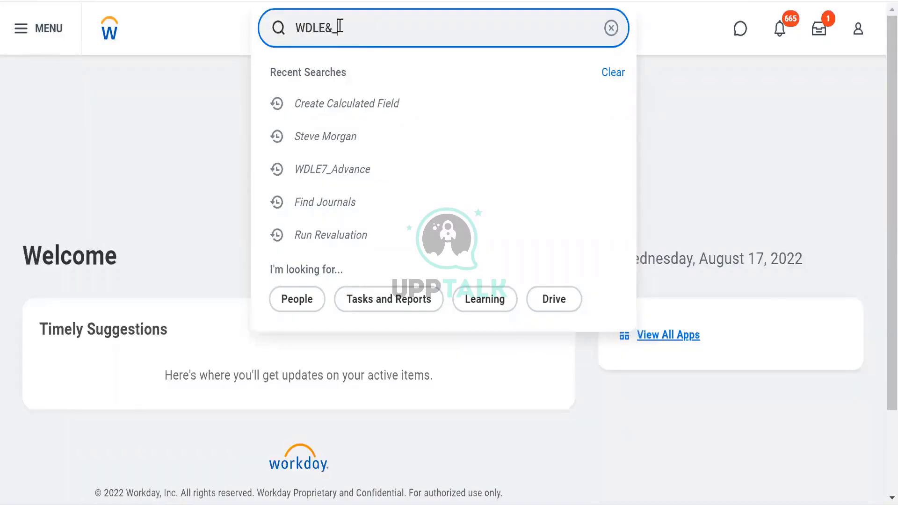
type("CF")
key("Return")
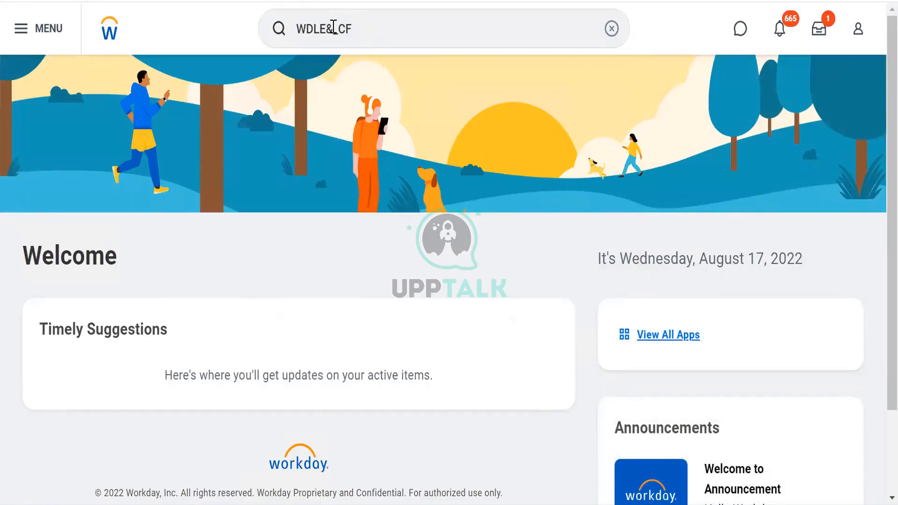
- Correct the search text to WDLE7_CF_LRV, run the search and open the matching calculated field
left_click(370, 28)
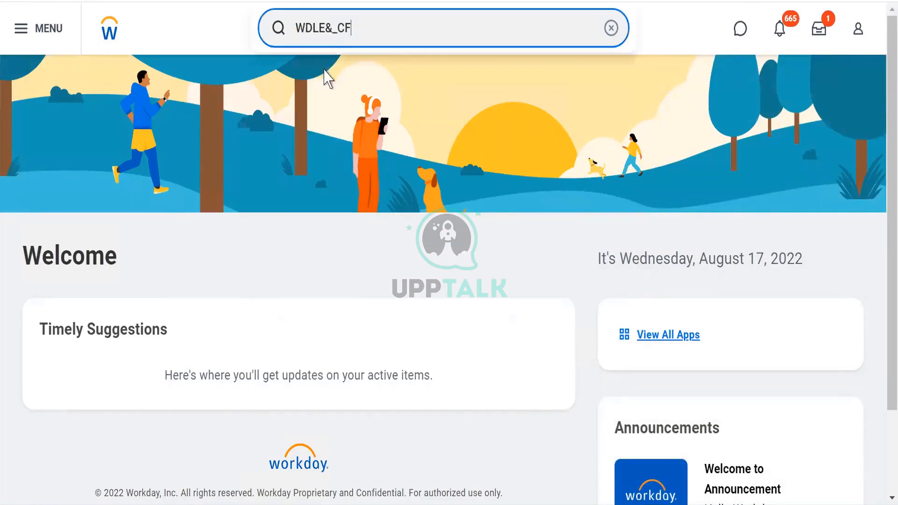
left_click(330, 28)
key("BackSpace")
type("7")
left_click(388, 16)
type("_LRV")
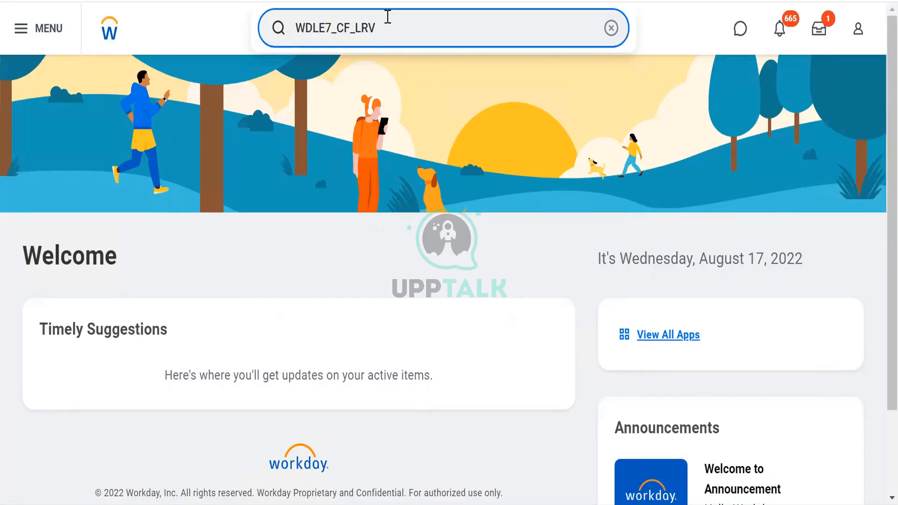
key("Return")
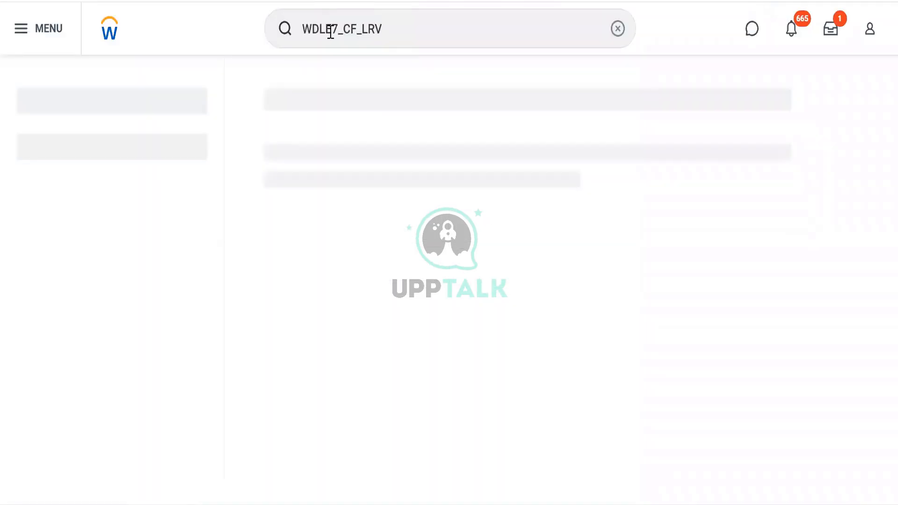
left_click(393, 390)
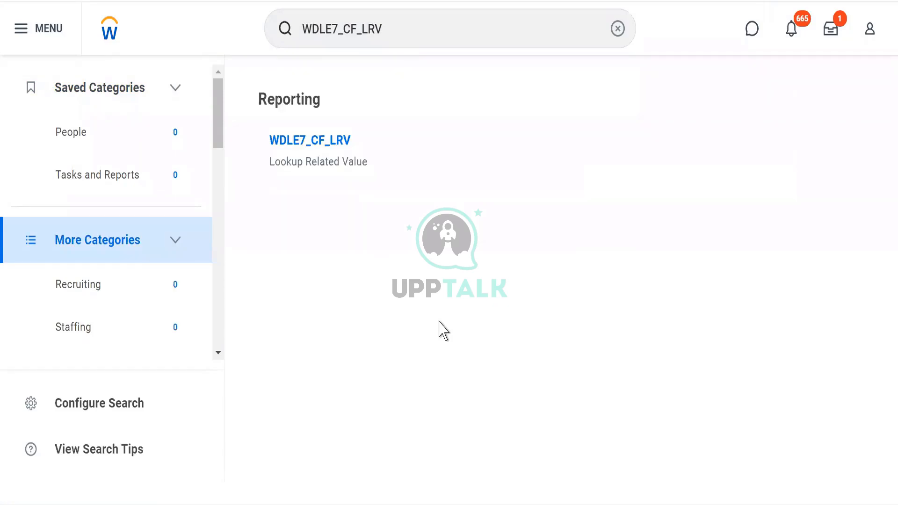
left_click(294, 143)
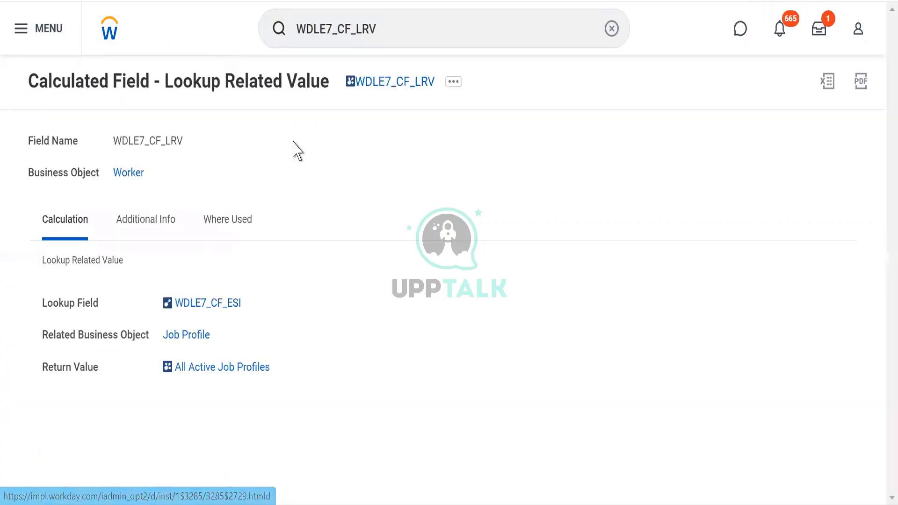
- Edit the WDLE7_CF_LRV calculated field, replace its return value with Compensation Grade Profile and save it
left_click(453, 82)
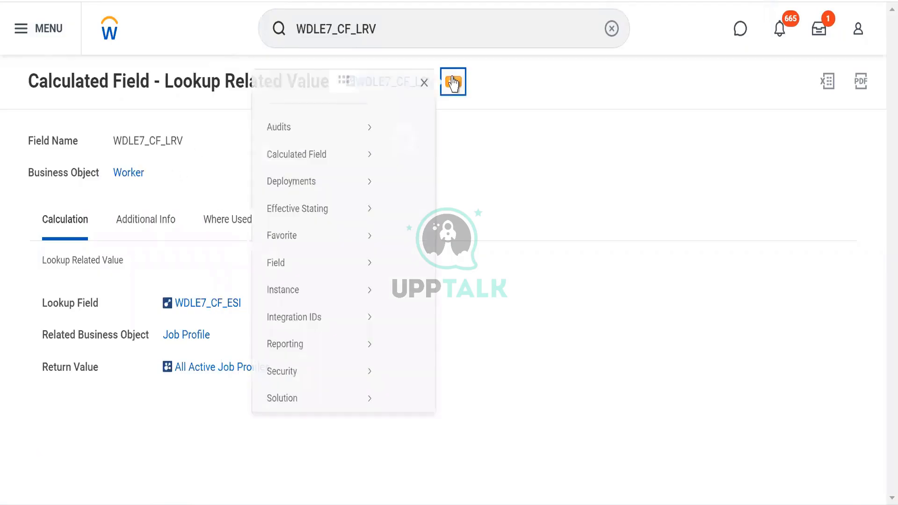
mouse_move(106, 175)
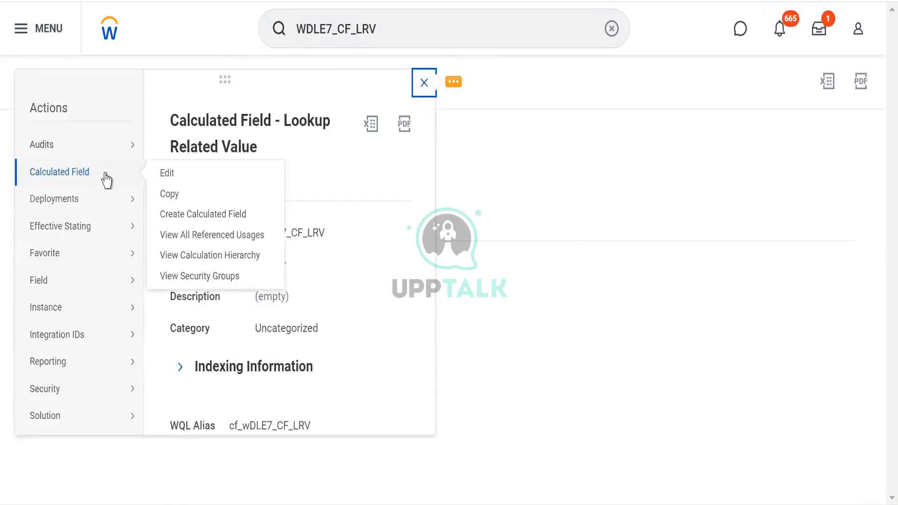
left_click(169, 178)
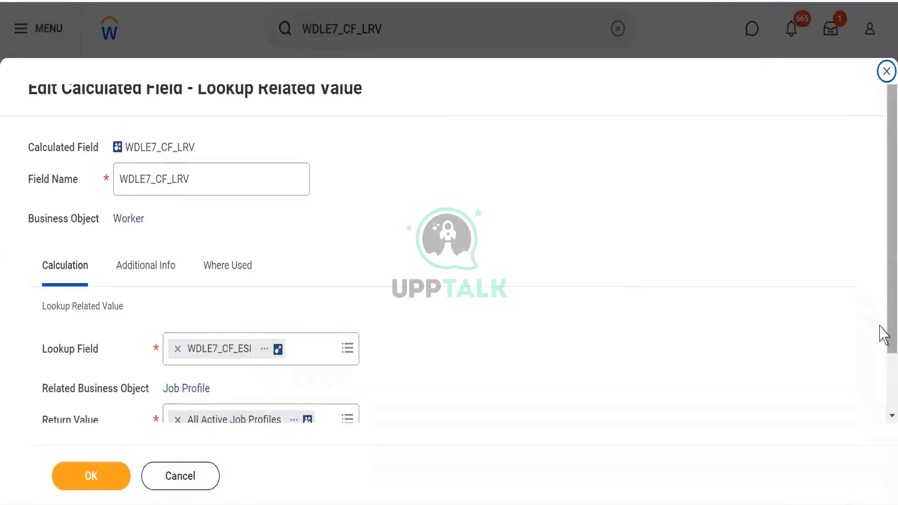
scroll(878, 381, "down", 1)
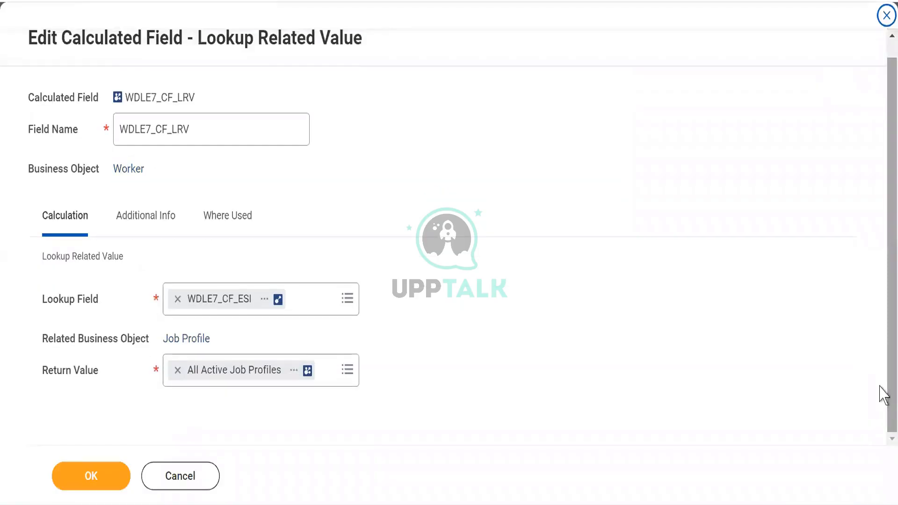
left_click(178, 370)
left_click(178, 370)
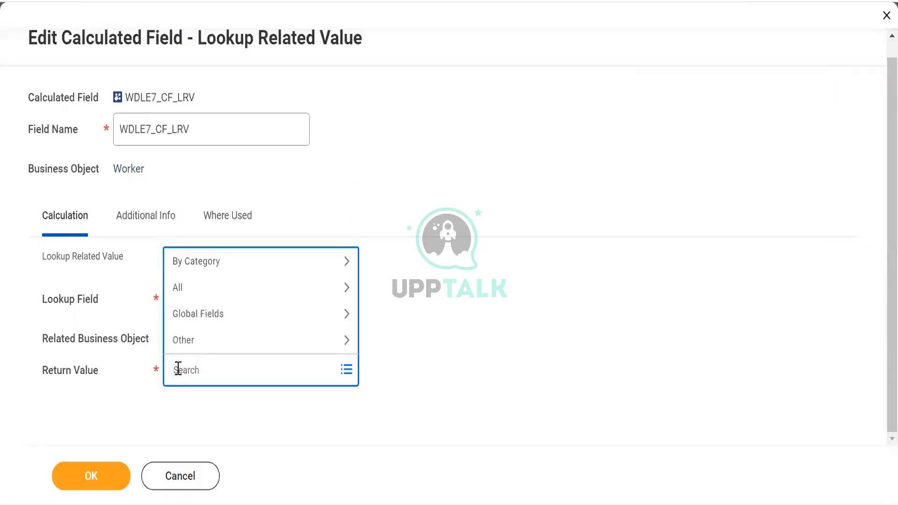
left_click(210, 286)
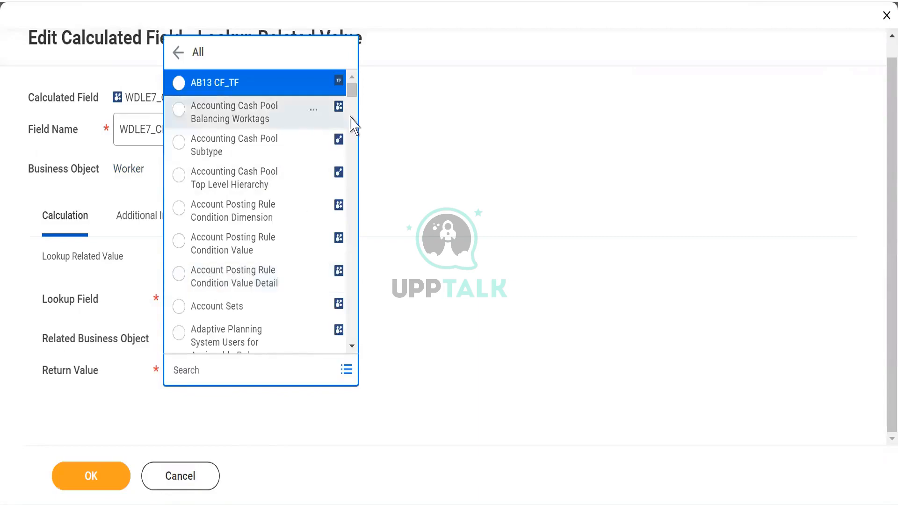
scroll(351, 119, "down", 5)
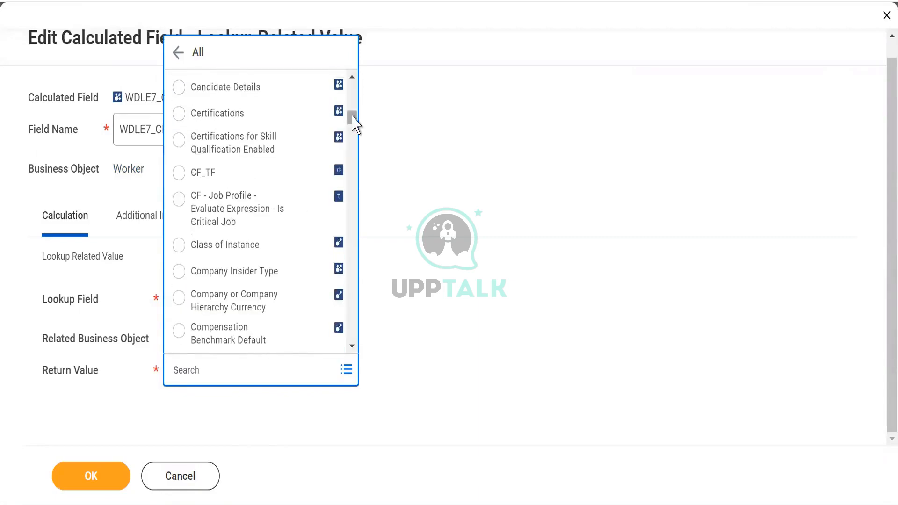
left_click_drag(354, 114, 353, 127)
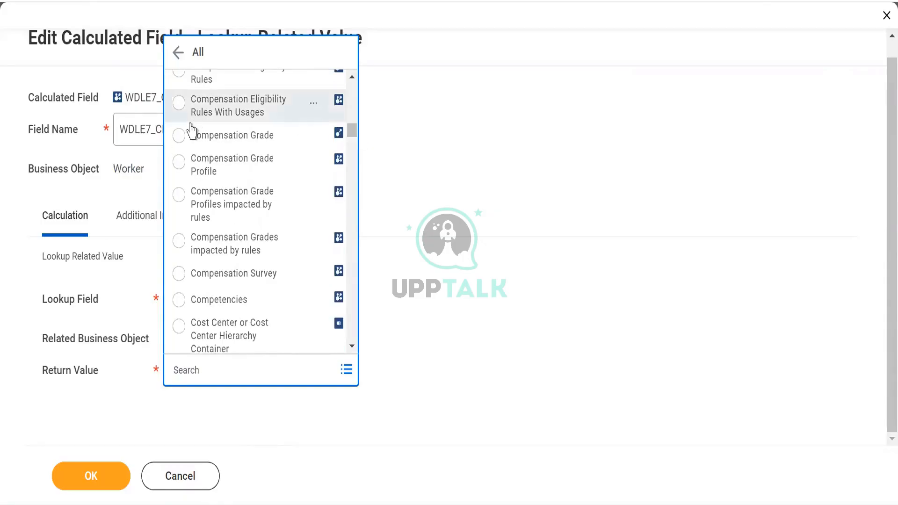
left_click(180, 162)
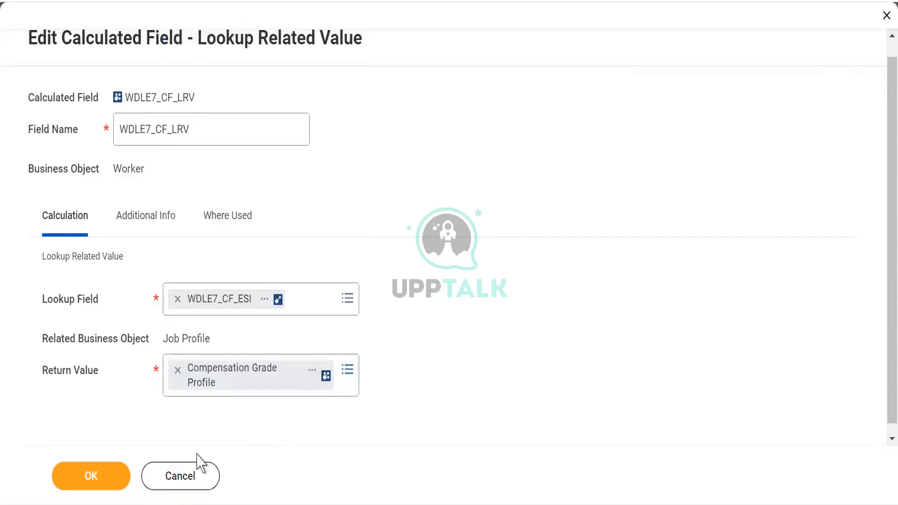
left_click(98, 480)
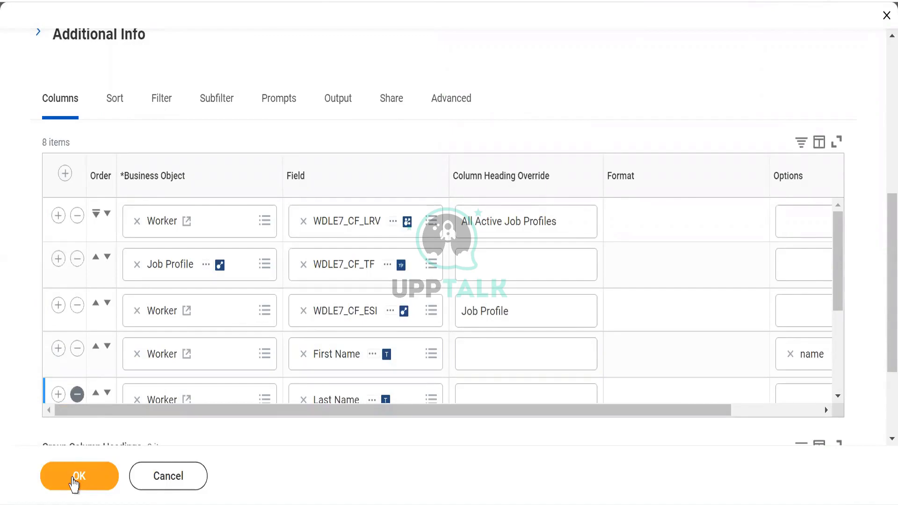
- Save and run the WDLE7_Advance report, and examine the values in its All Active Job Profiles column
left_click(75, 477)
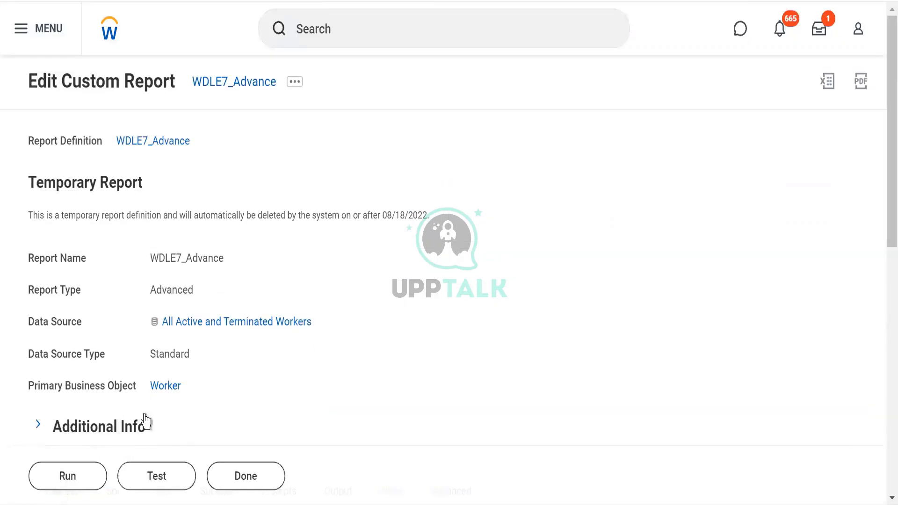
left_click(66, 480)
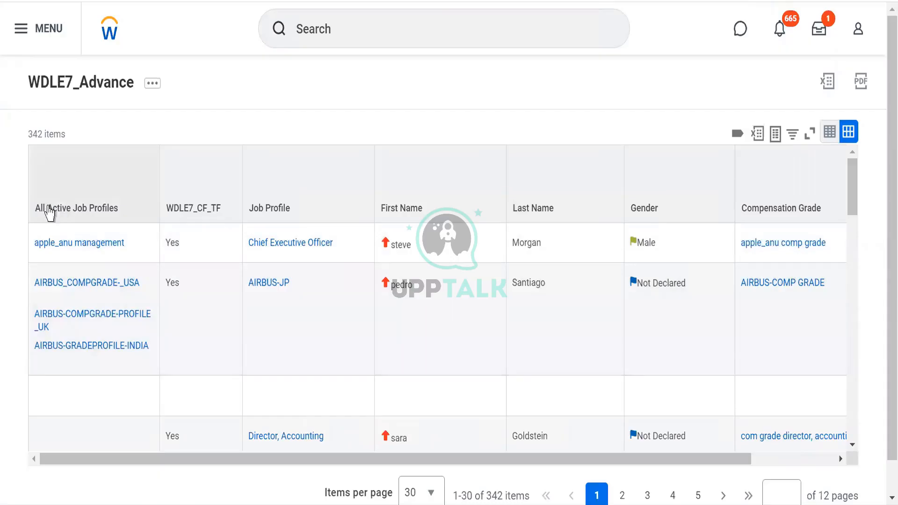
left_click_drag(48, 209, 111, 217)
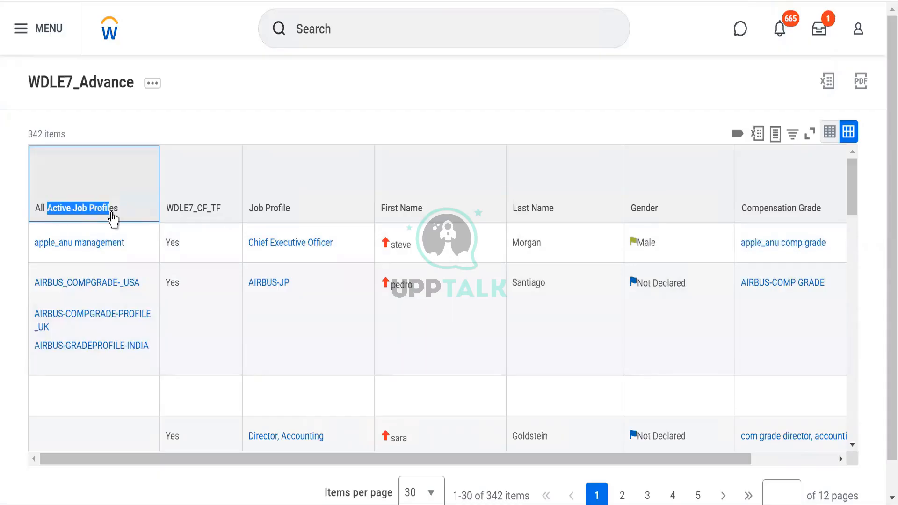
left_click(112, 218)
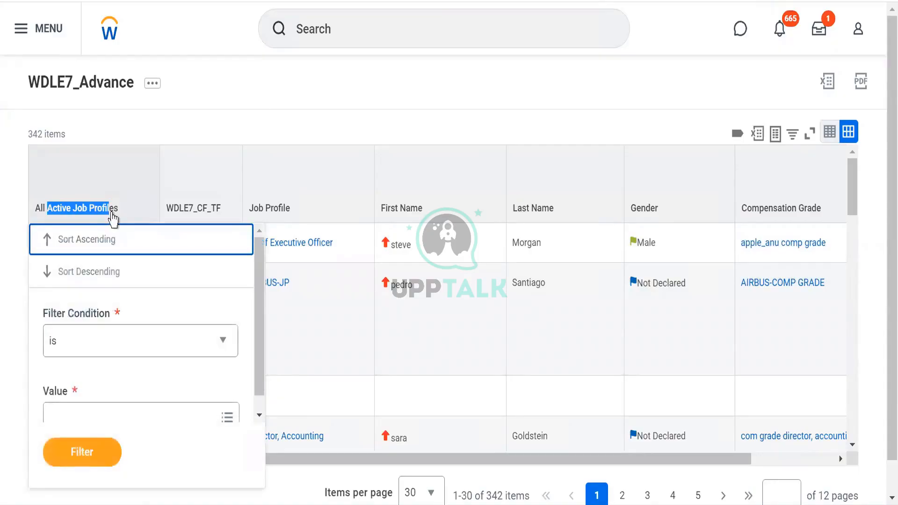
left_click(149, 140)
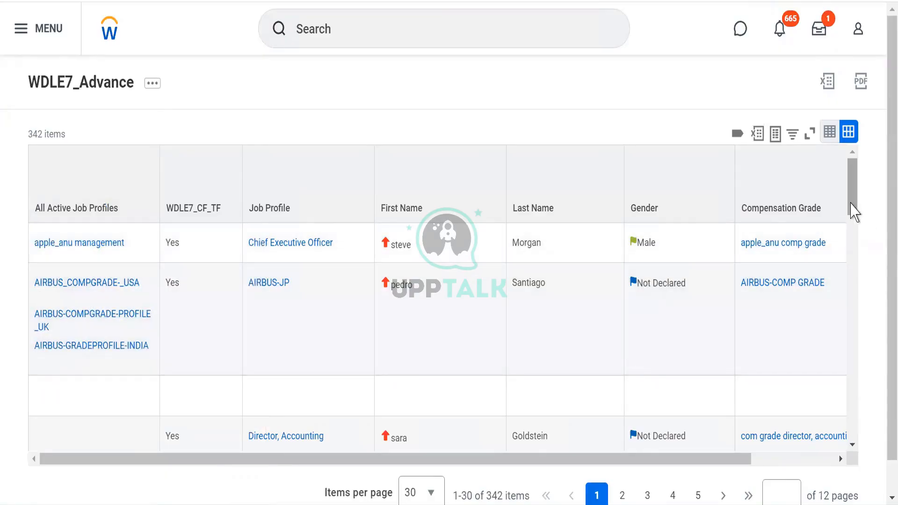
left_click_drag(851, 211, 852, 237)
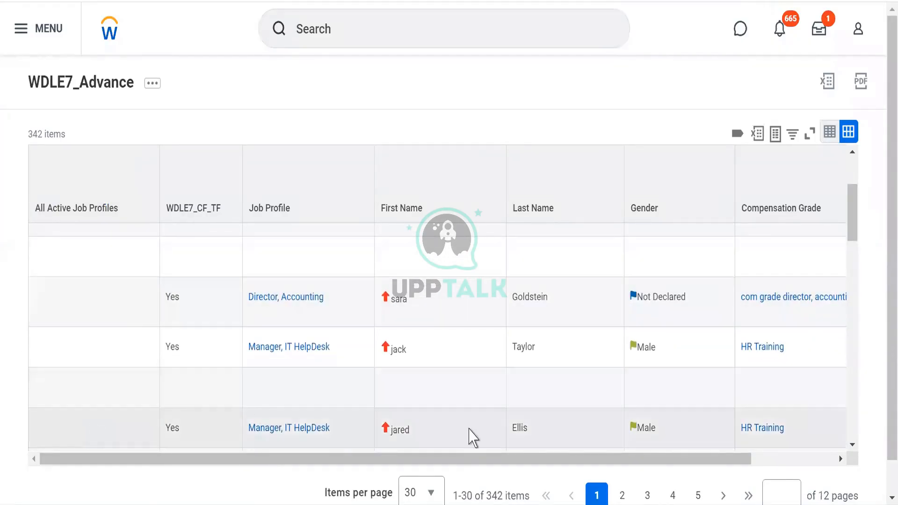
left_click_drag(852, 236, 851, 331)
scroll(847, 217, "up", 10)
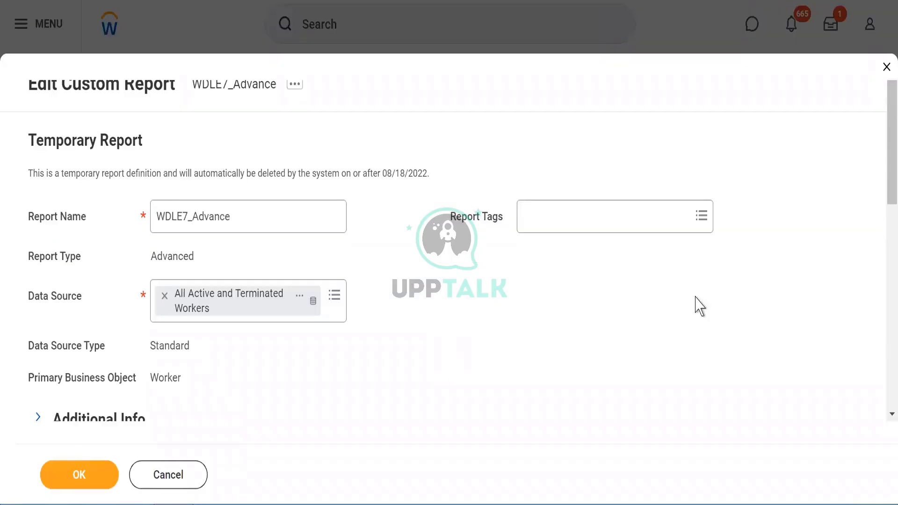
- Look over the WDLE7_Advance custom report definition in its edit form
scroll(881, 161, "down", 4)
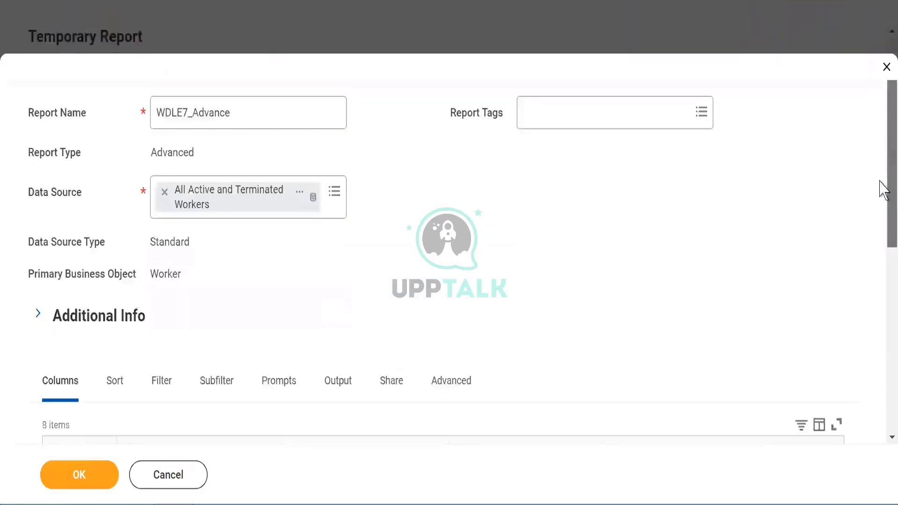
scroll(880, 100, "up", 3)
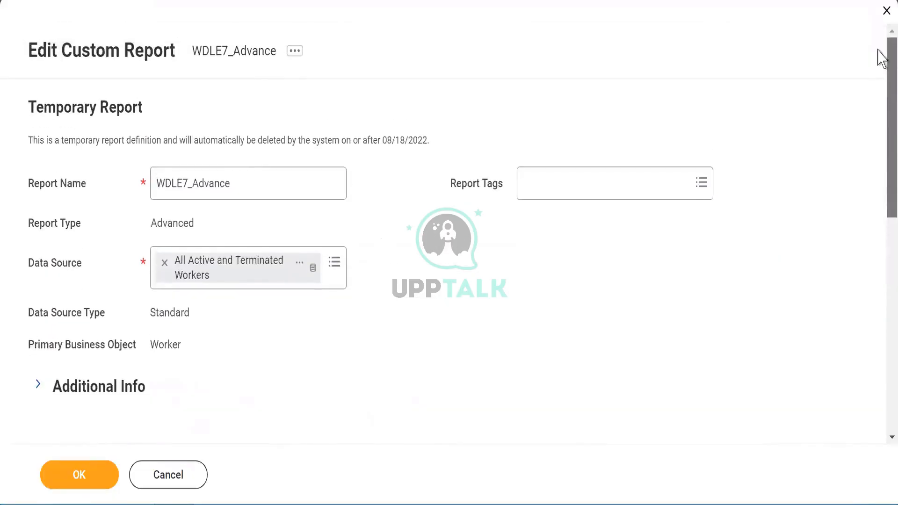